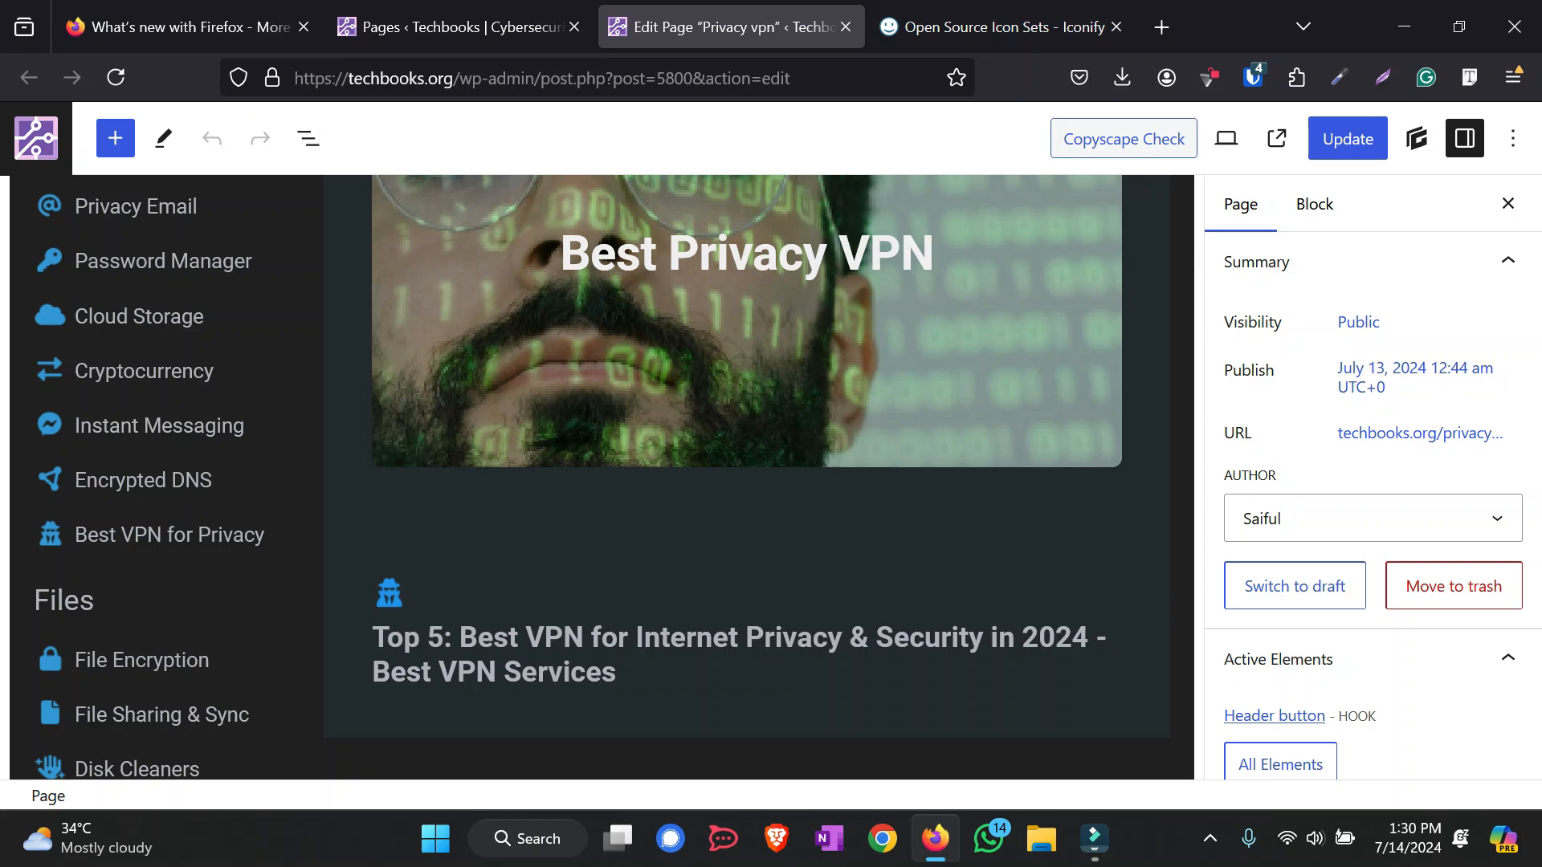
Look through the Privacy vpn page's sidebar links, hero image and Top 5 VPN section in the editor
scroll(747, 473, down, 5)
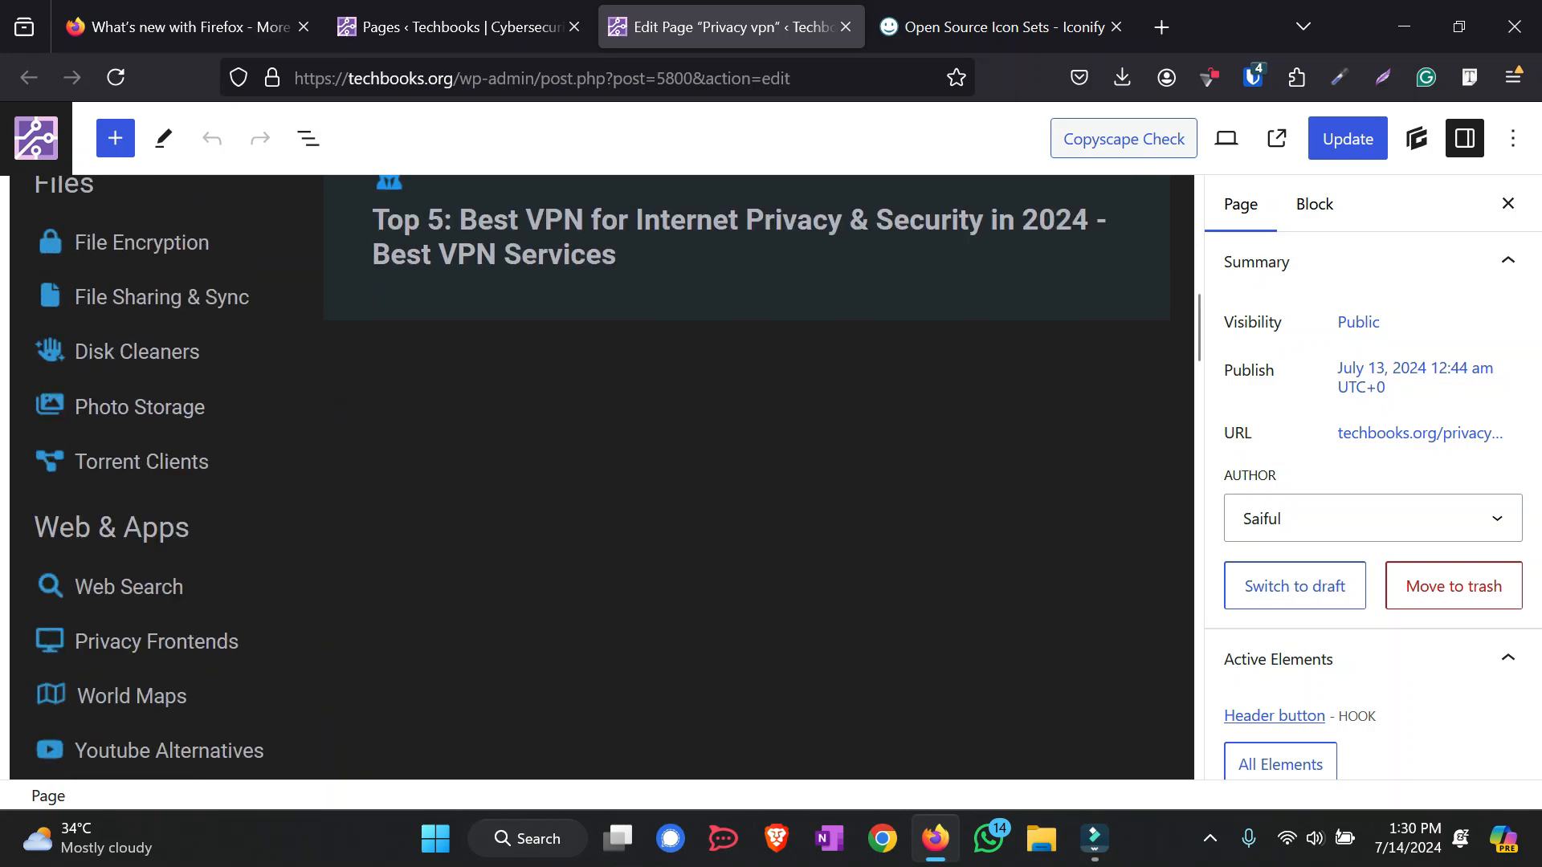
scroll(746, 473, up, 7)
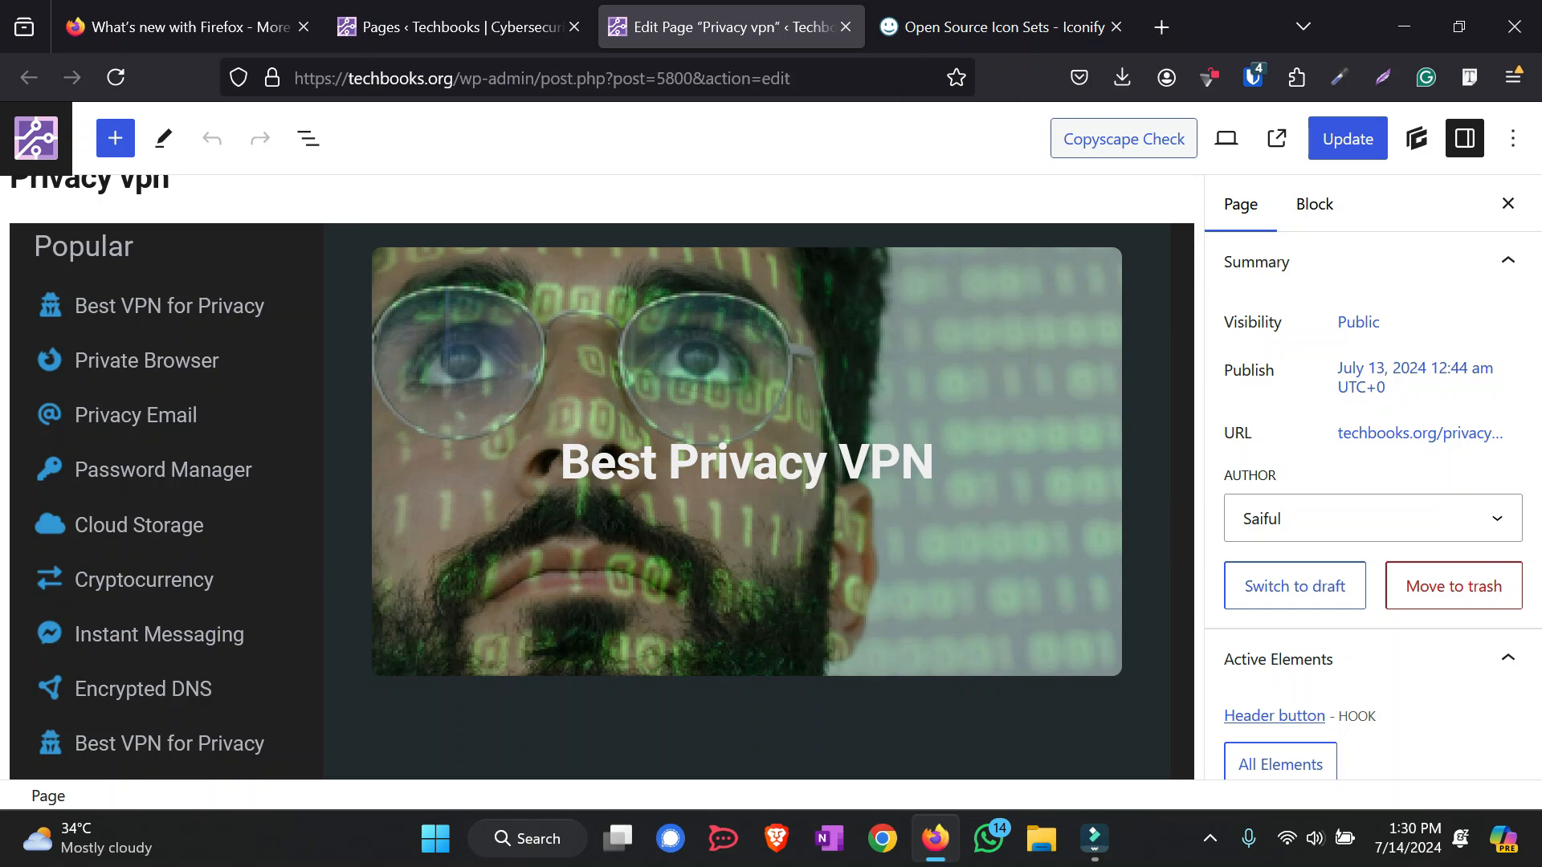
scroll(602, 474, down, 5)
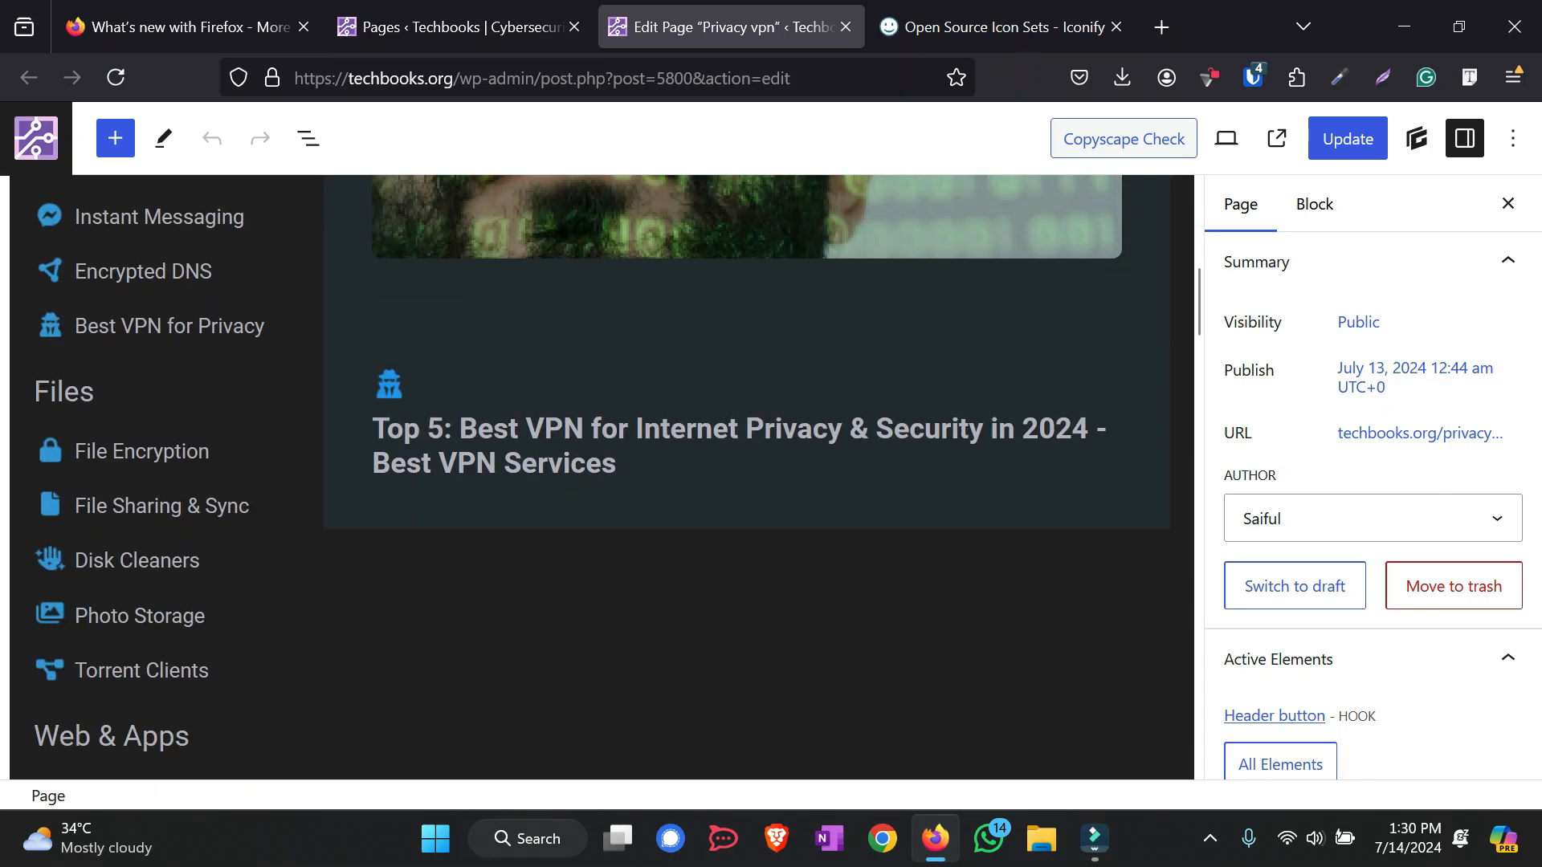
scroll(603, 474, up, 7)
scroll(603, 474, down, 5)
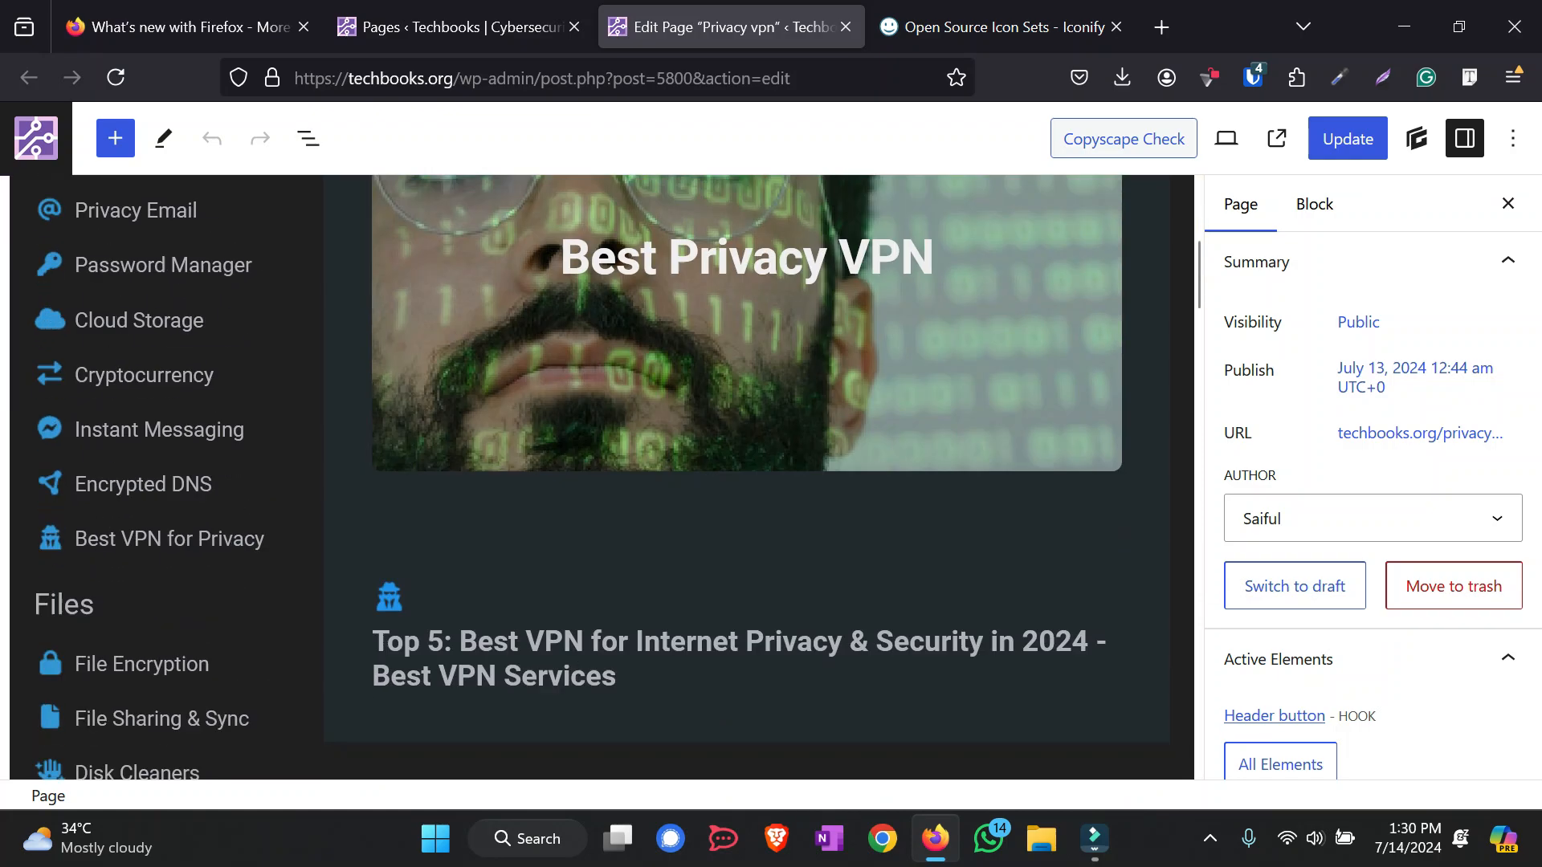
scroll(602, 474, down, 7)
scroll(602, 474, up, 8)
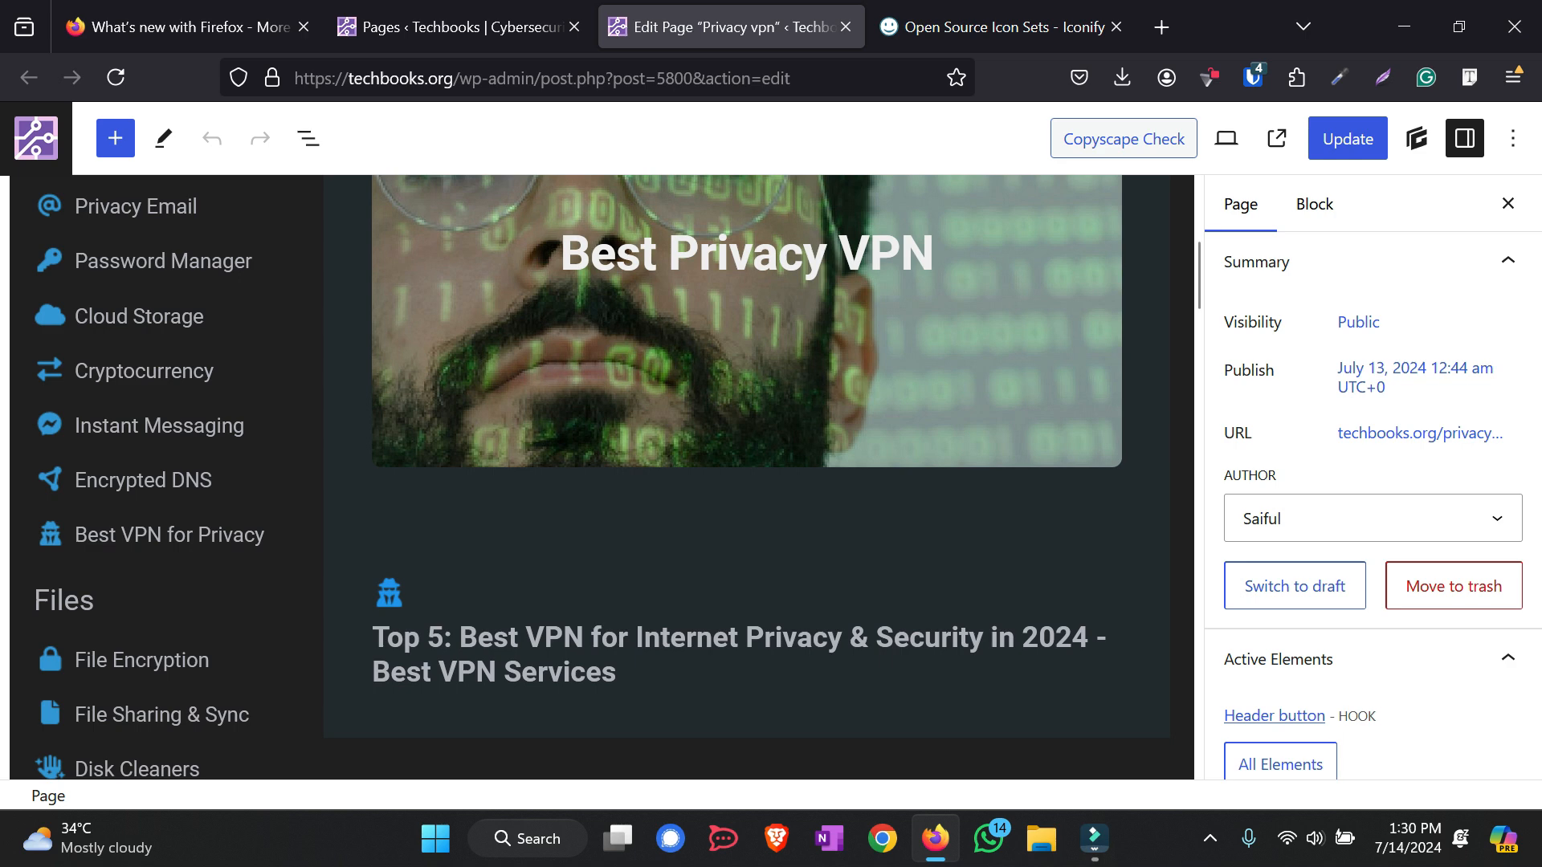
scroll(602, 477, up, 4)
scroll(603, 477, down, 8)
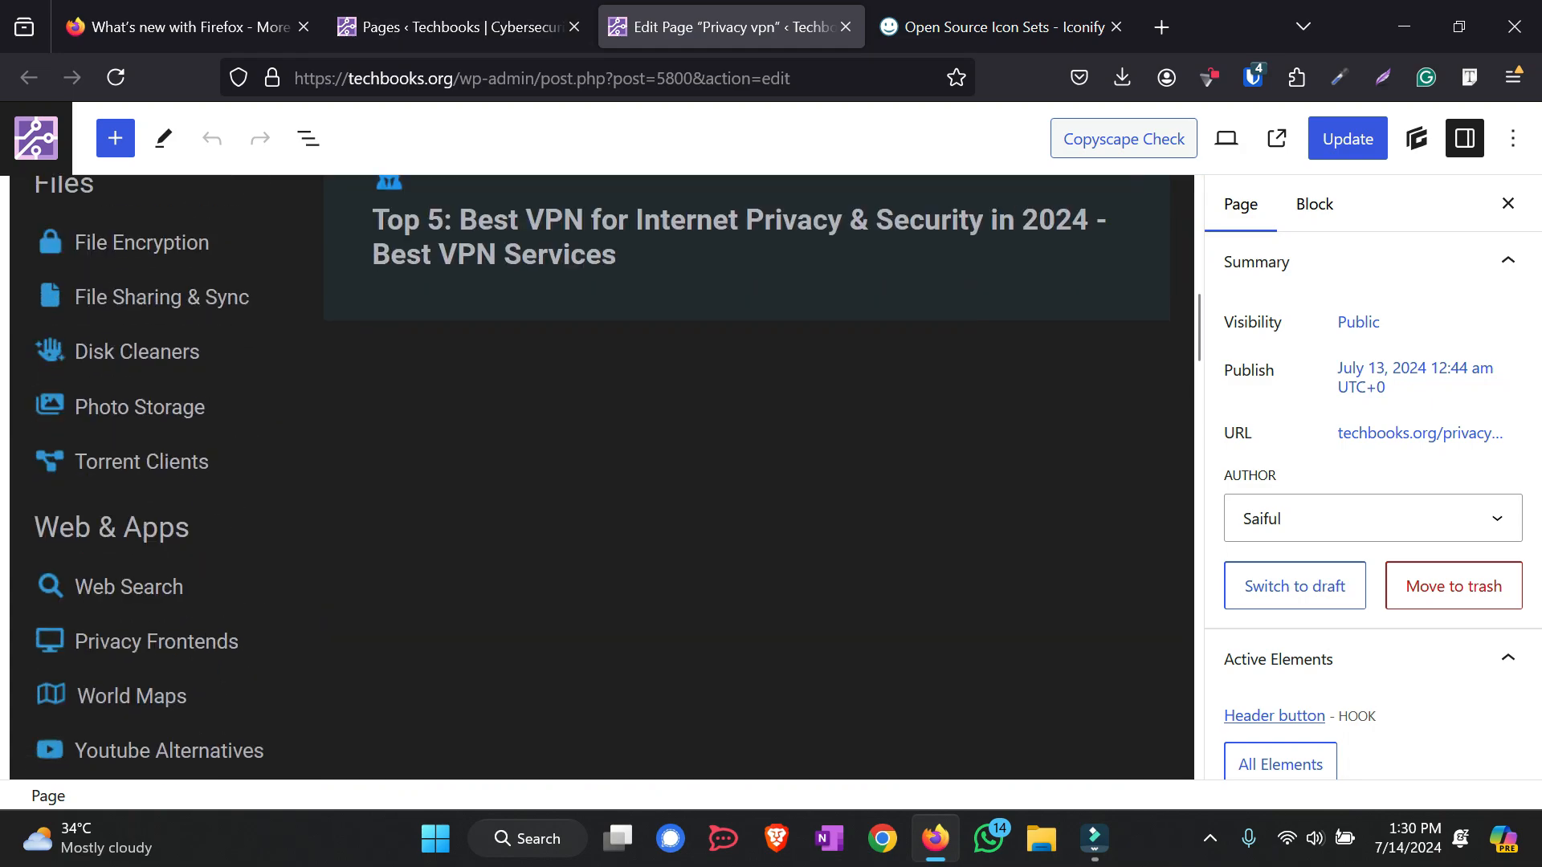
scroll(602, 477, up, 8)
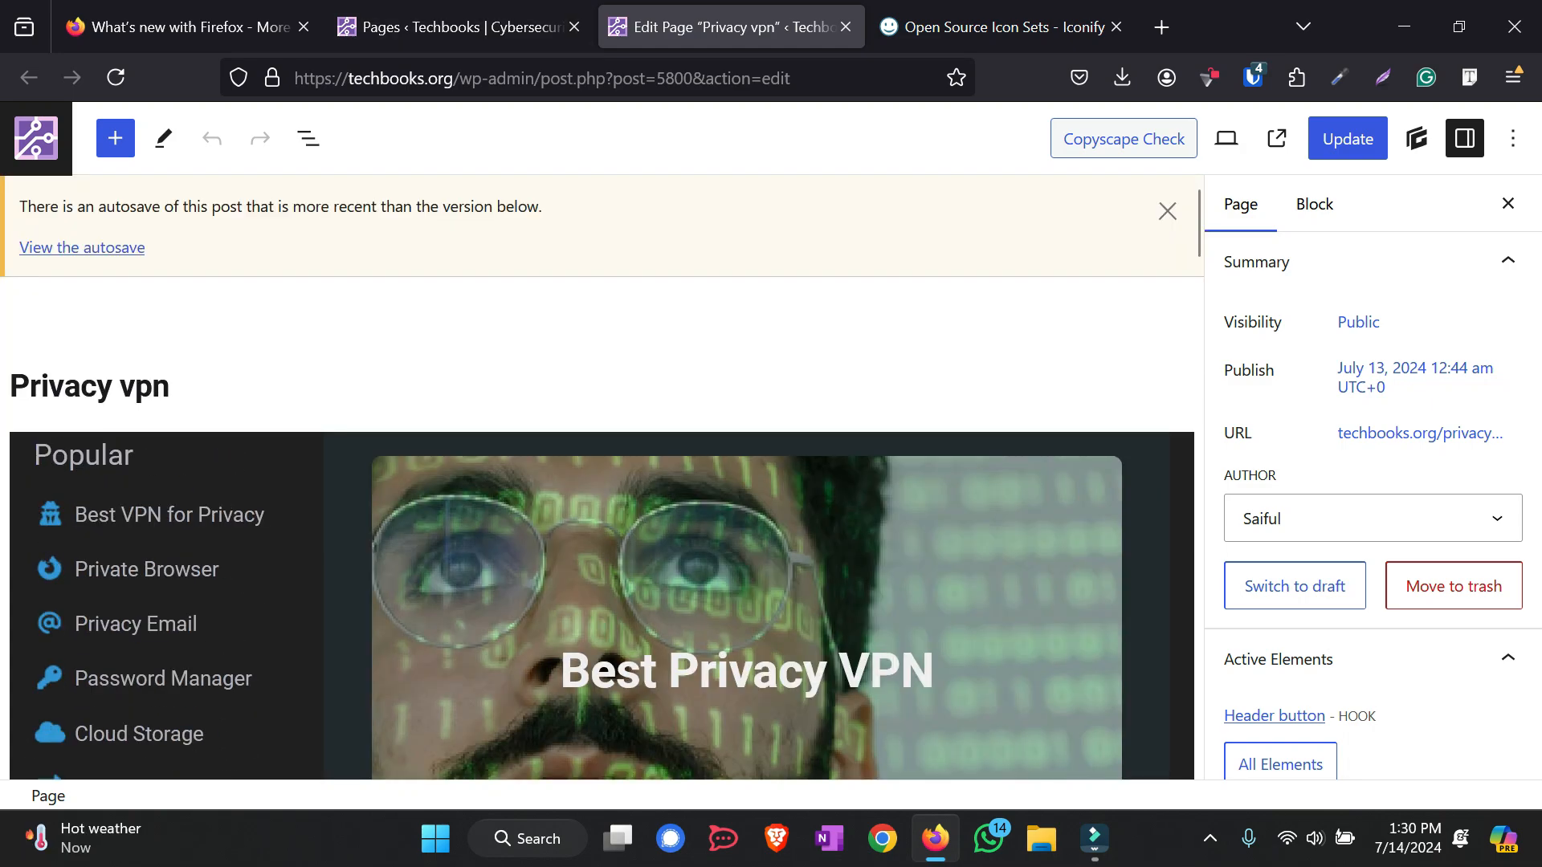
Switch to the Iconify icon sets site and highlight its web address, icon-sets.iconify.design
click(996, 27)
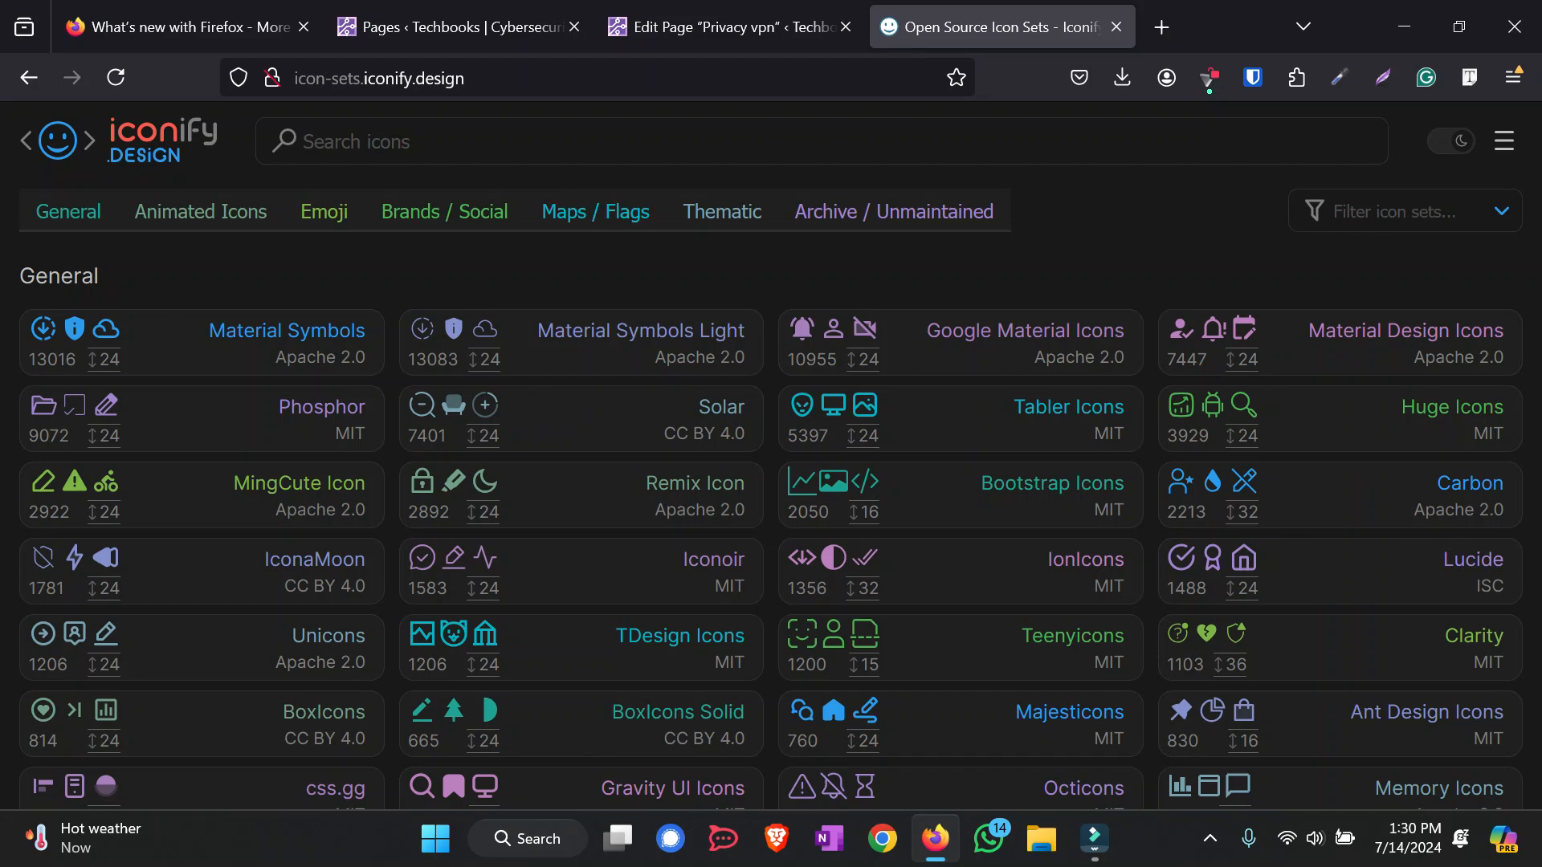
click(467, 78)
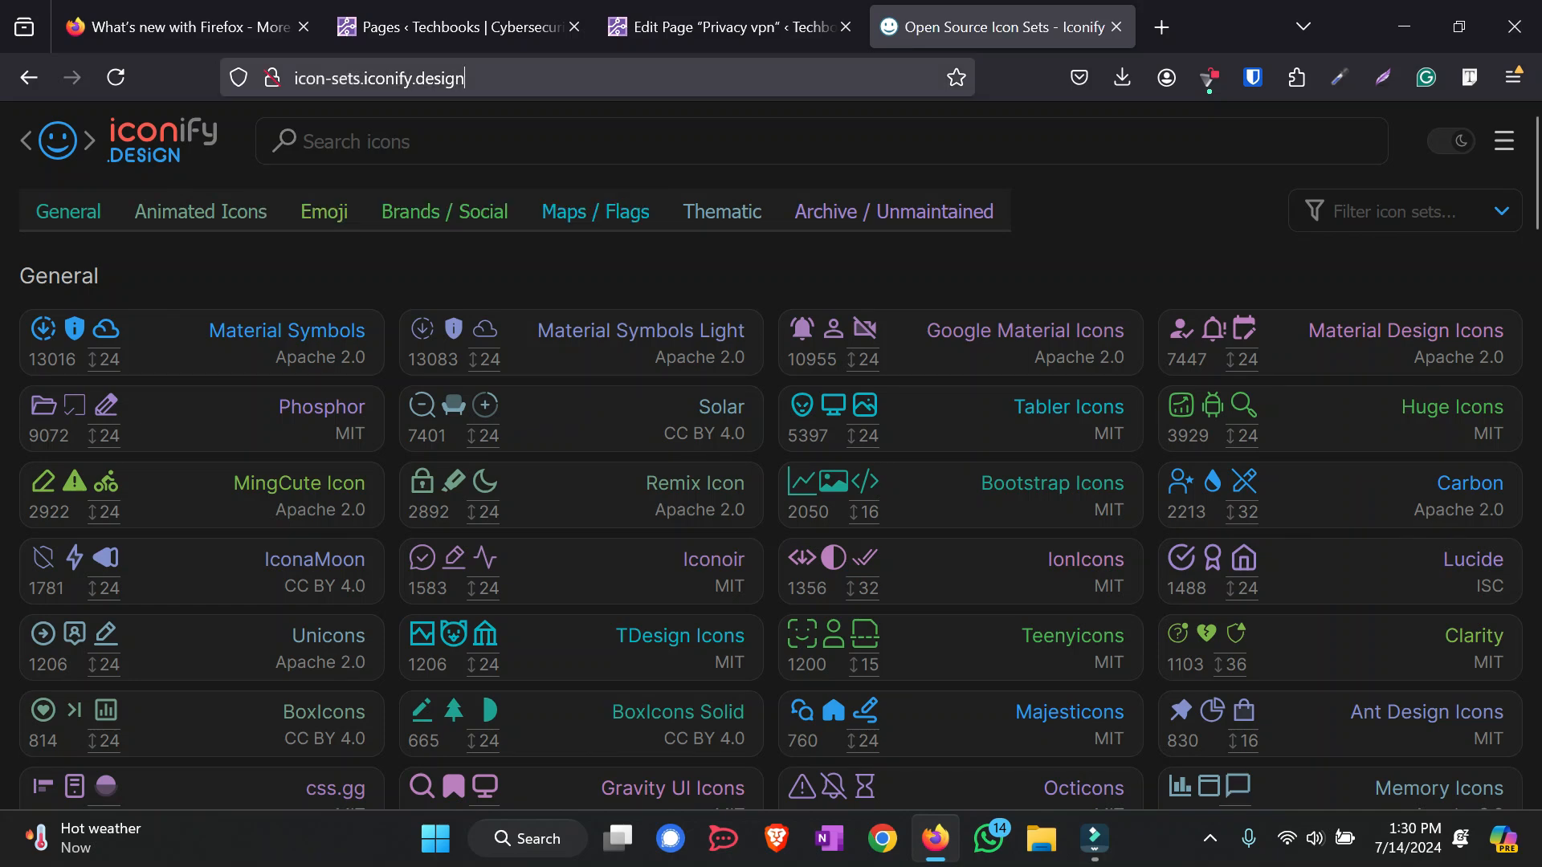
drag(465, 78, 294, 77)
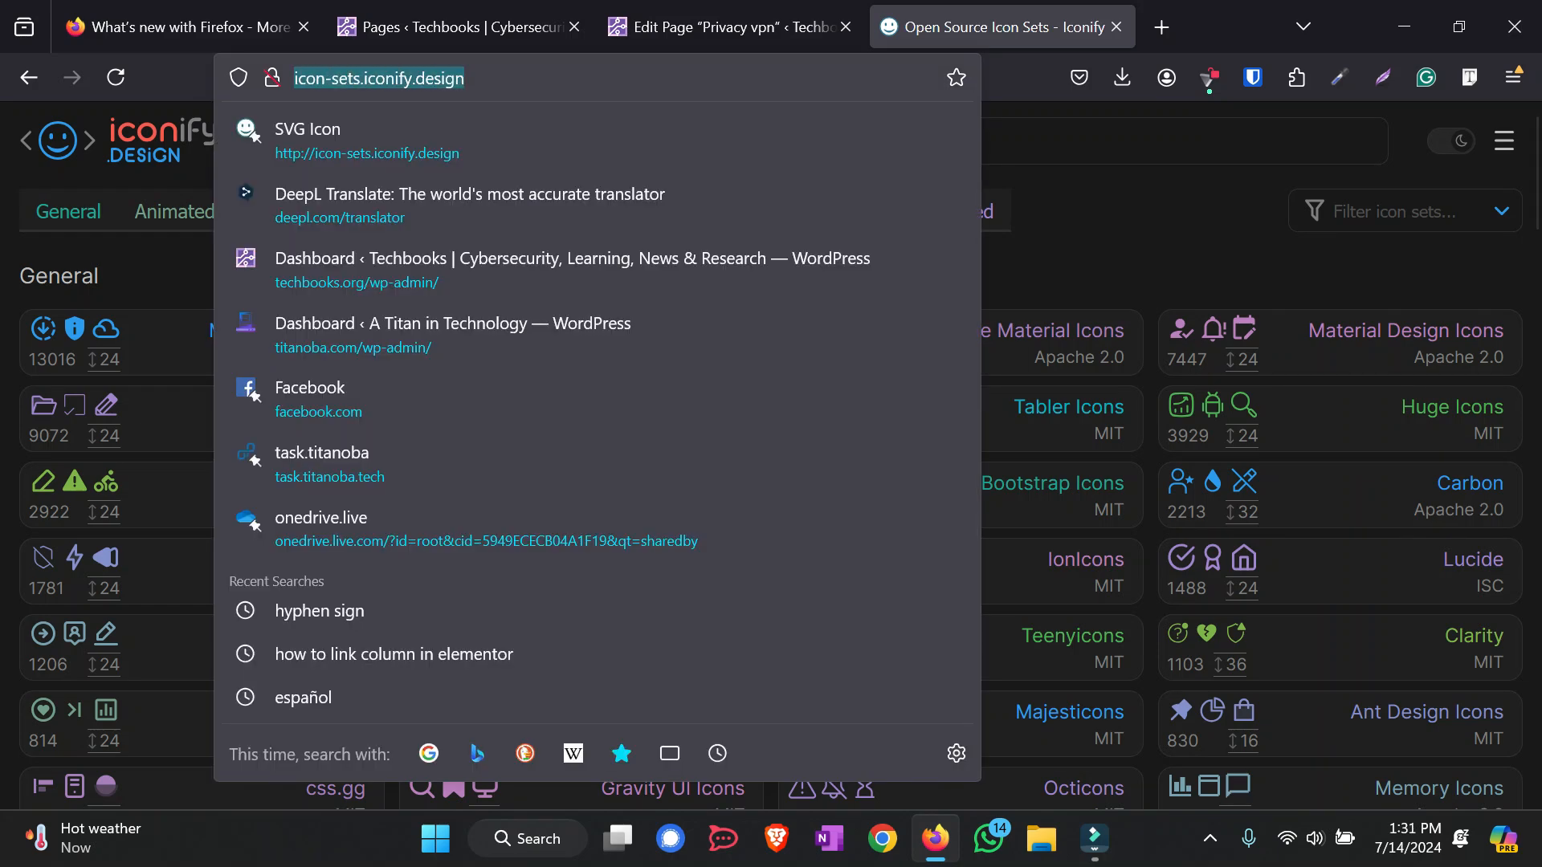
click(467, 78)
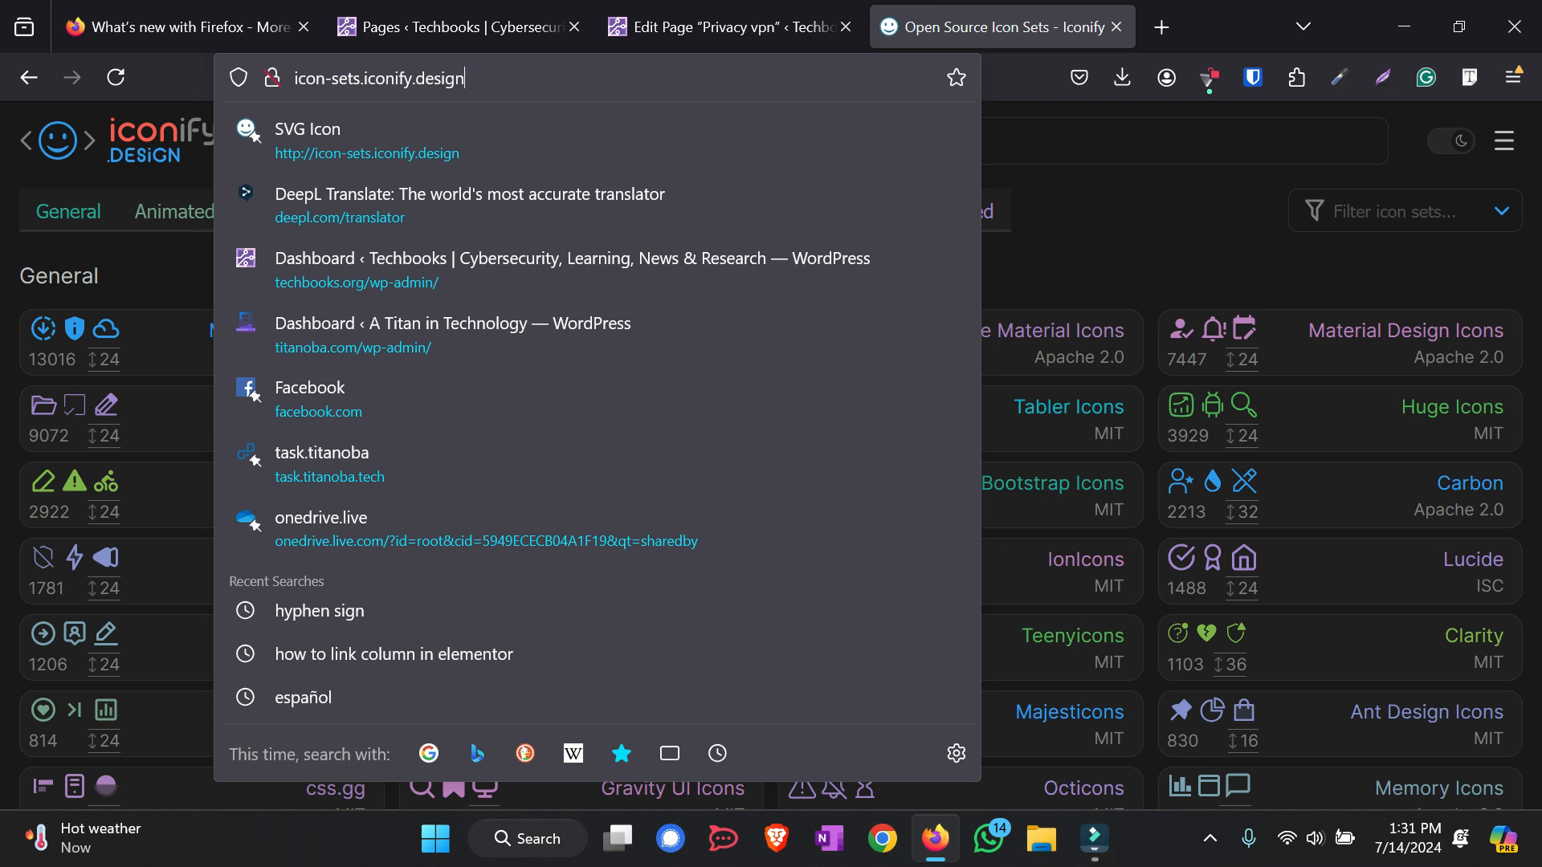
drag(465, 78, 290, 78)
click(468, 78)
drag(465, 78, 315, 78)
click(1060, 141)
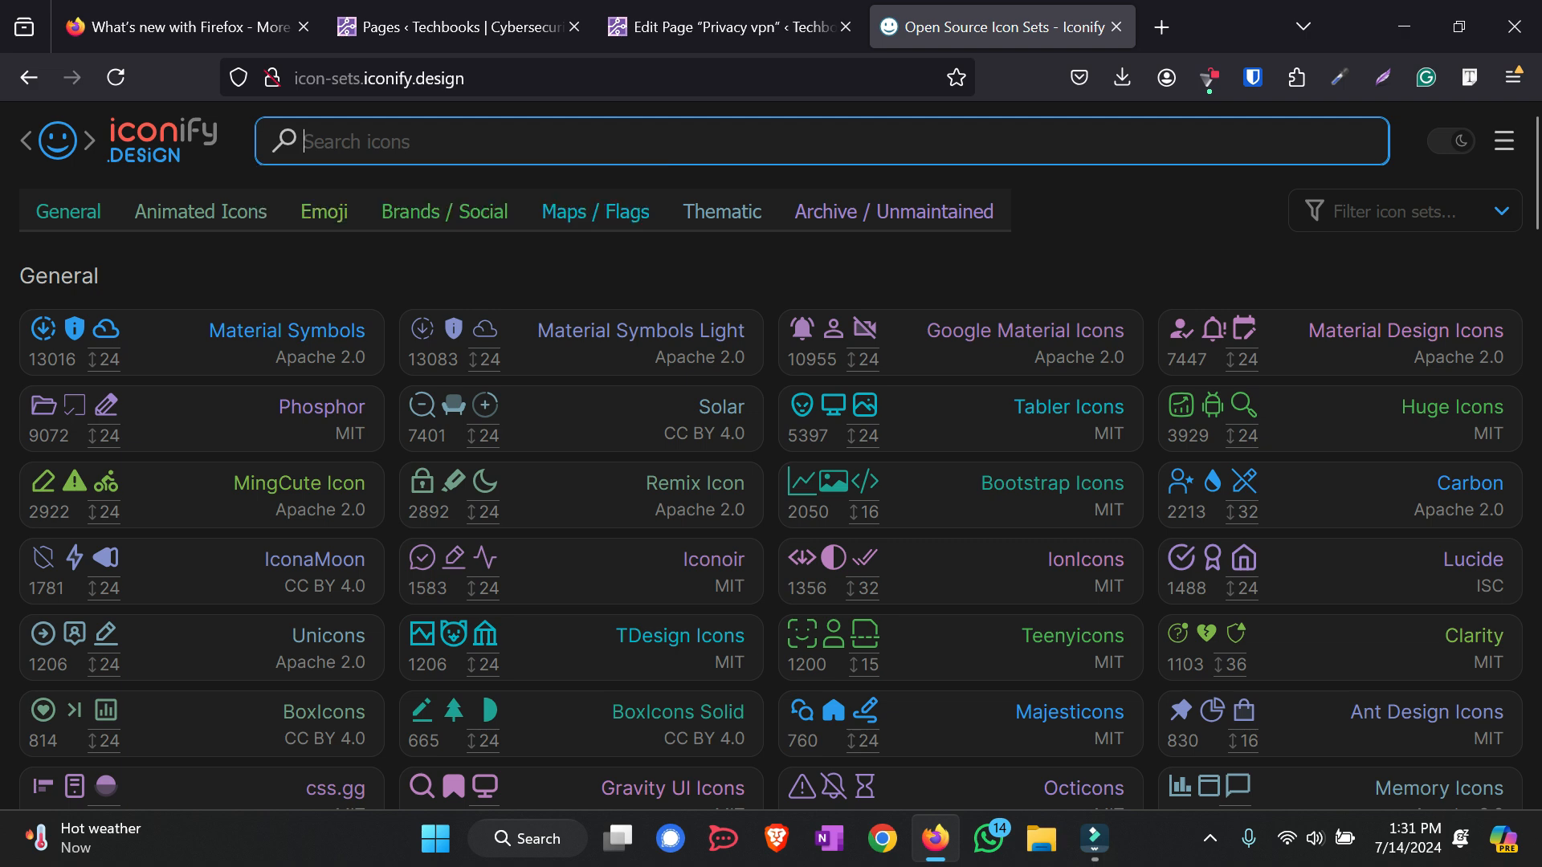
Return to the Privacy vpn page editor, reload it, and select the Chrome button in the RedGifs card
key(ctrl+shift+Tab)
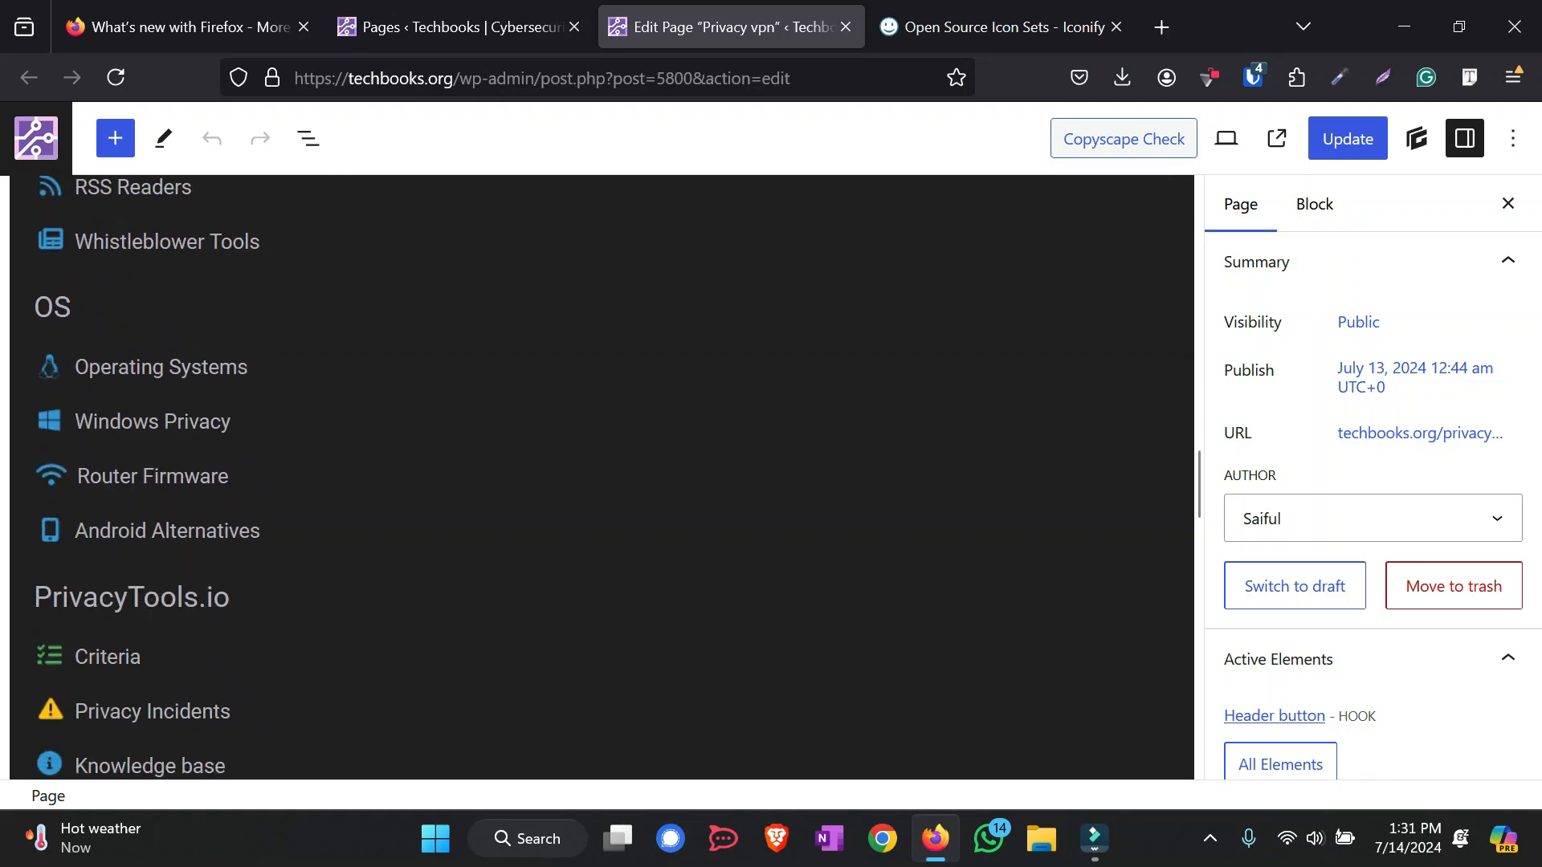
click(116, 77)
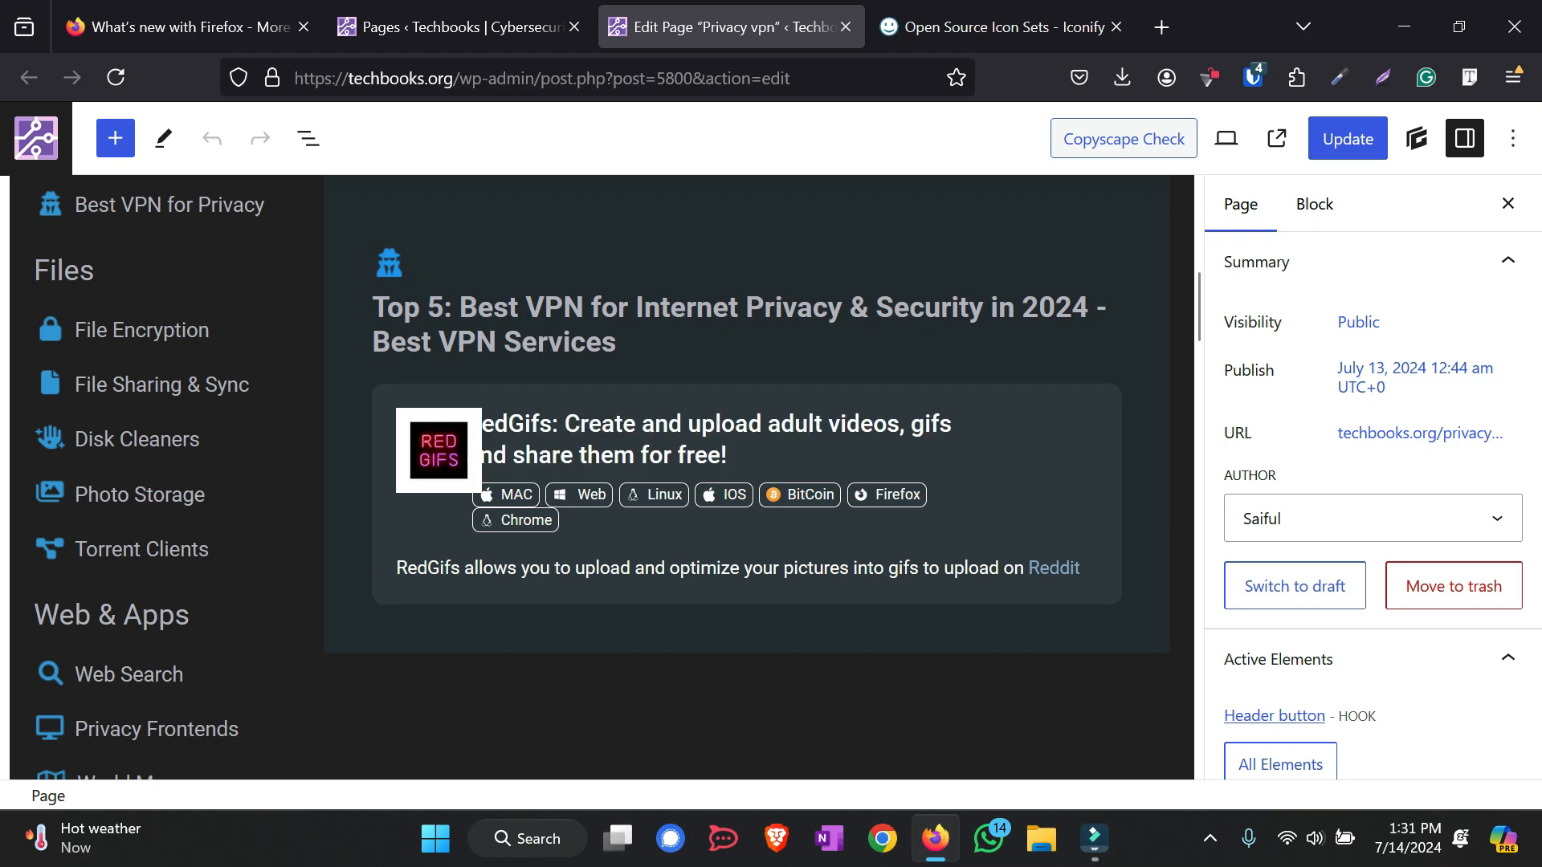
scroll(746, 474, down, 3)
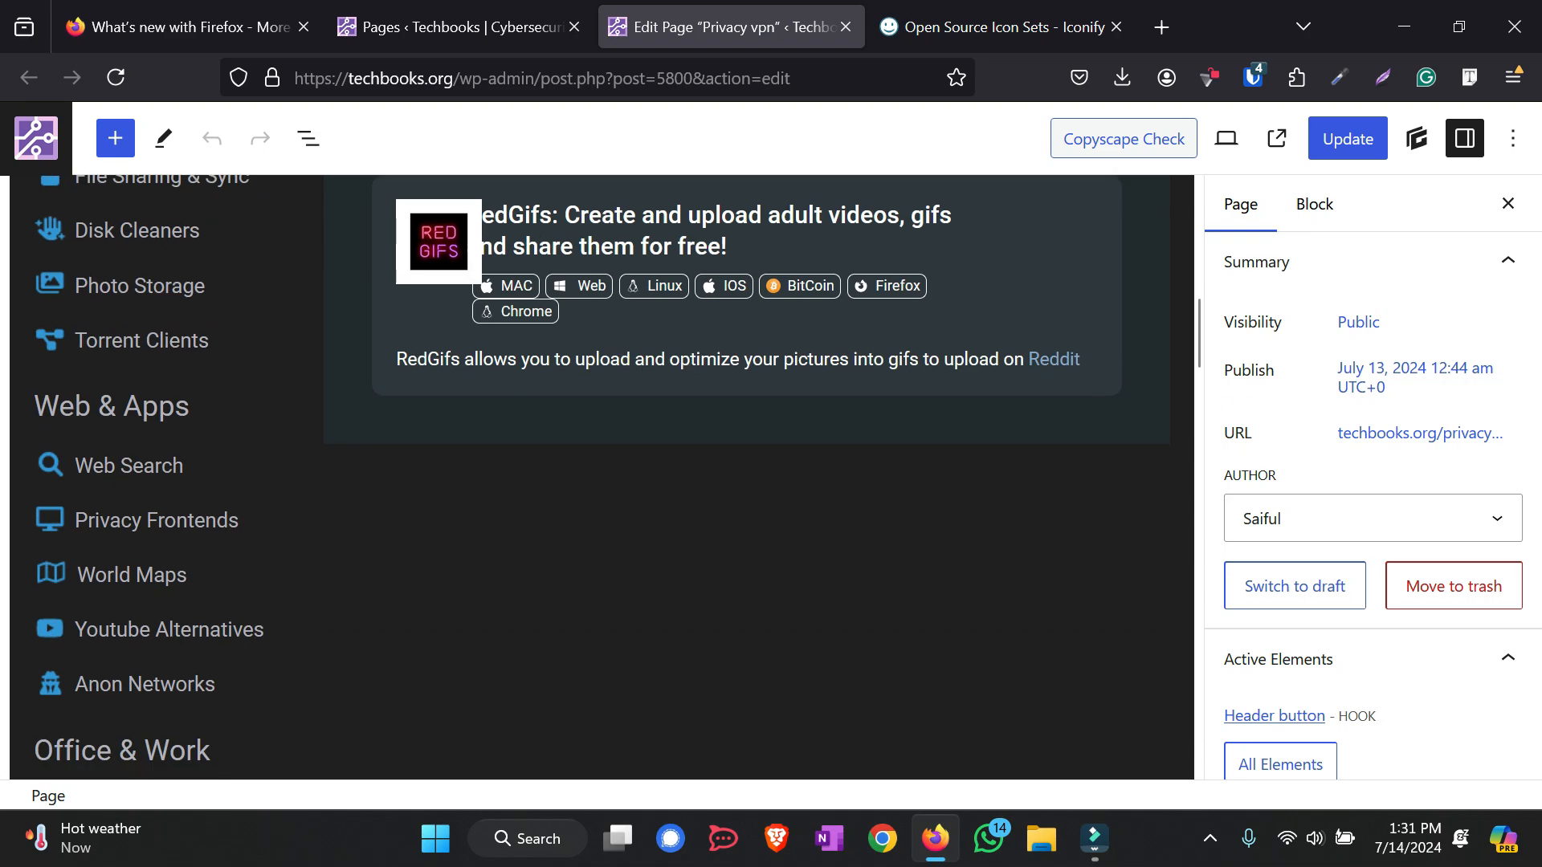
click(510, 312)
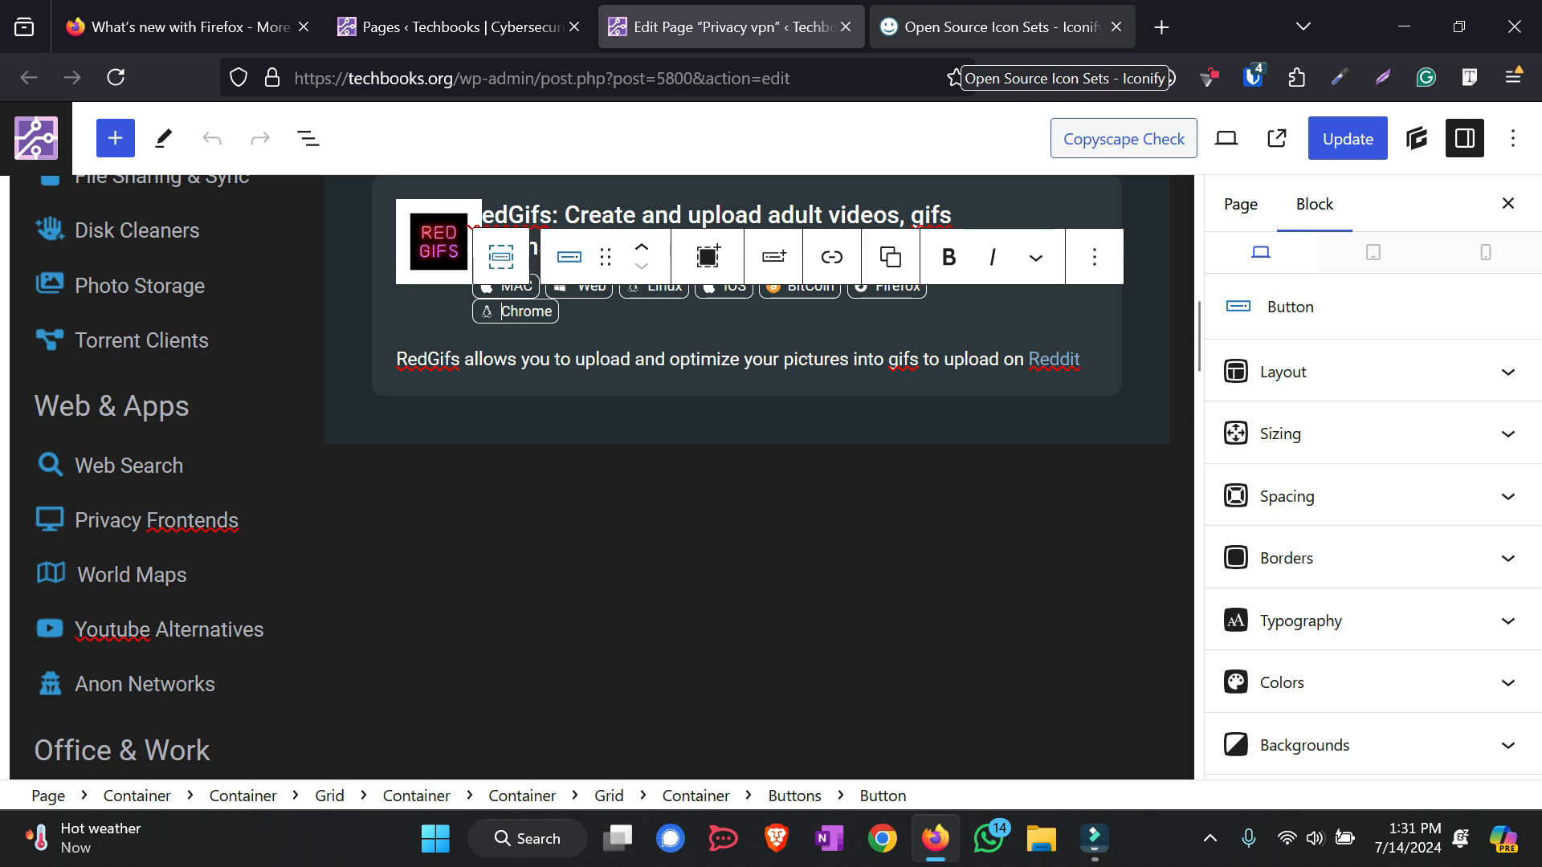
Search all icon sets on Iconify for "chrome"
click(995, 27)
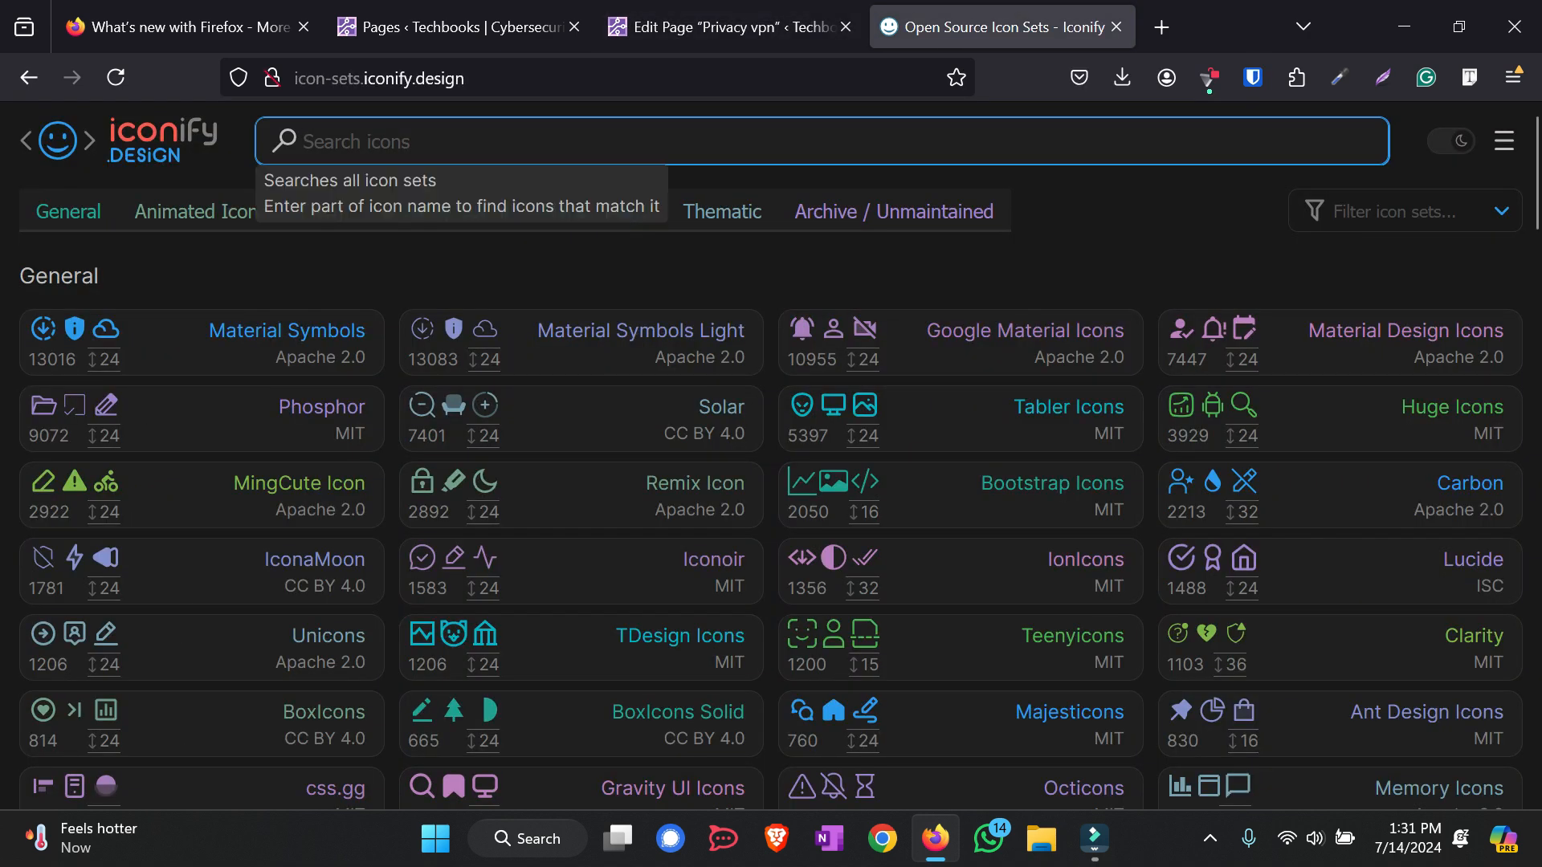
text(chro)
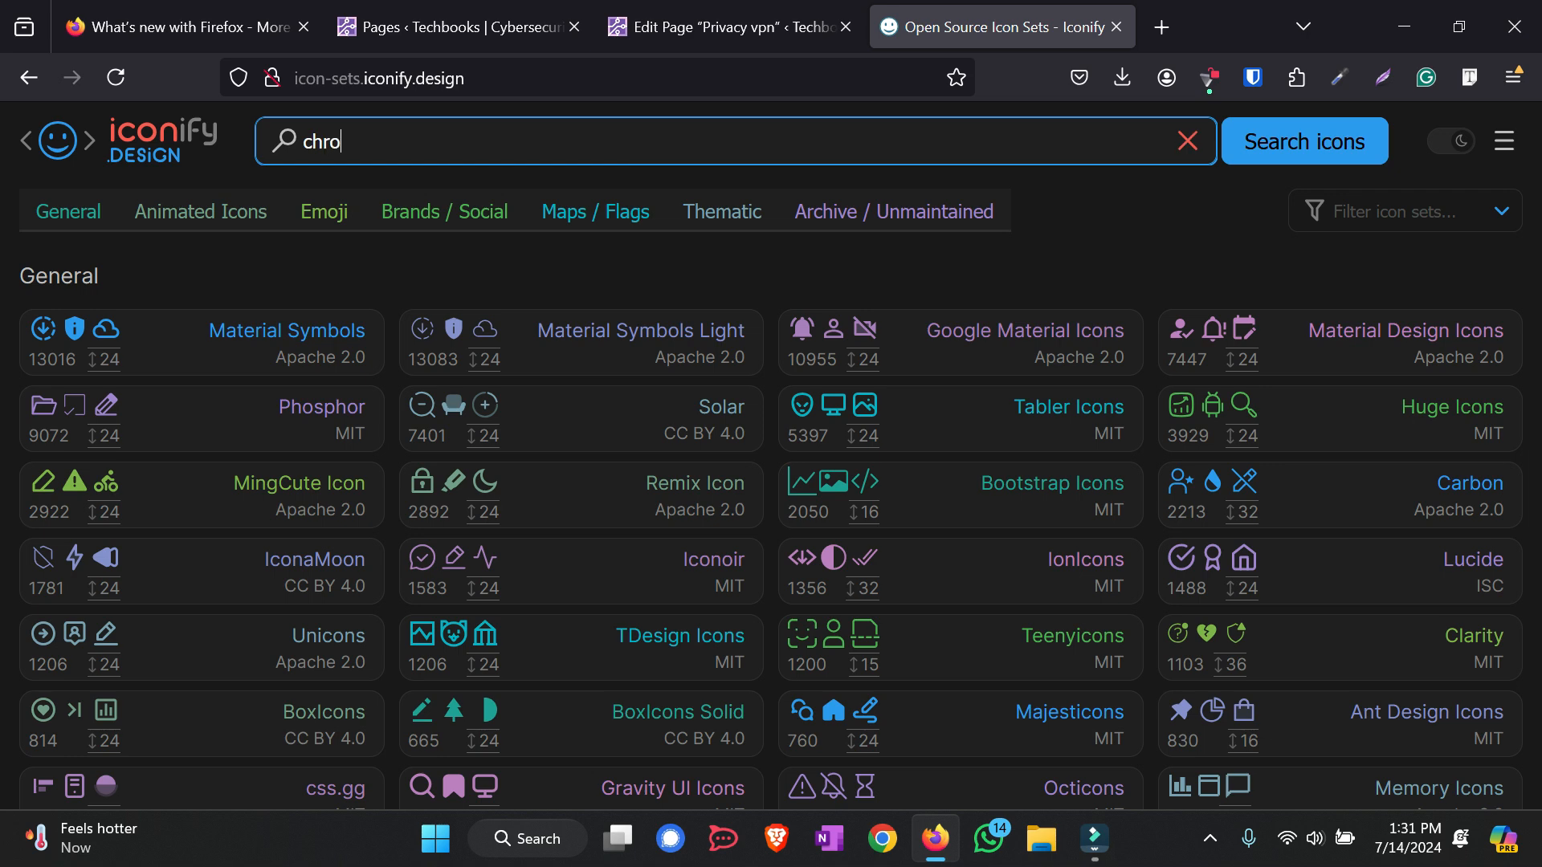
text(me)
key(Return)
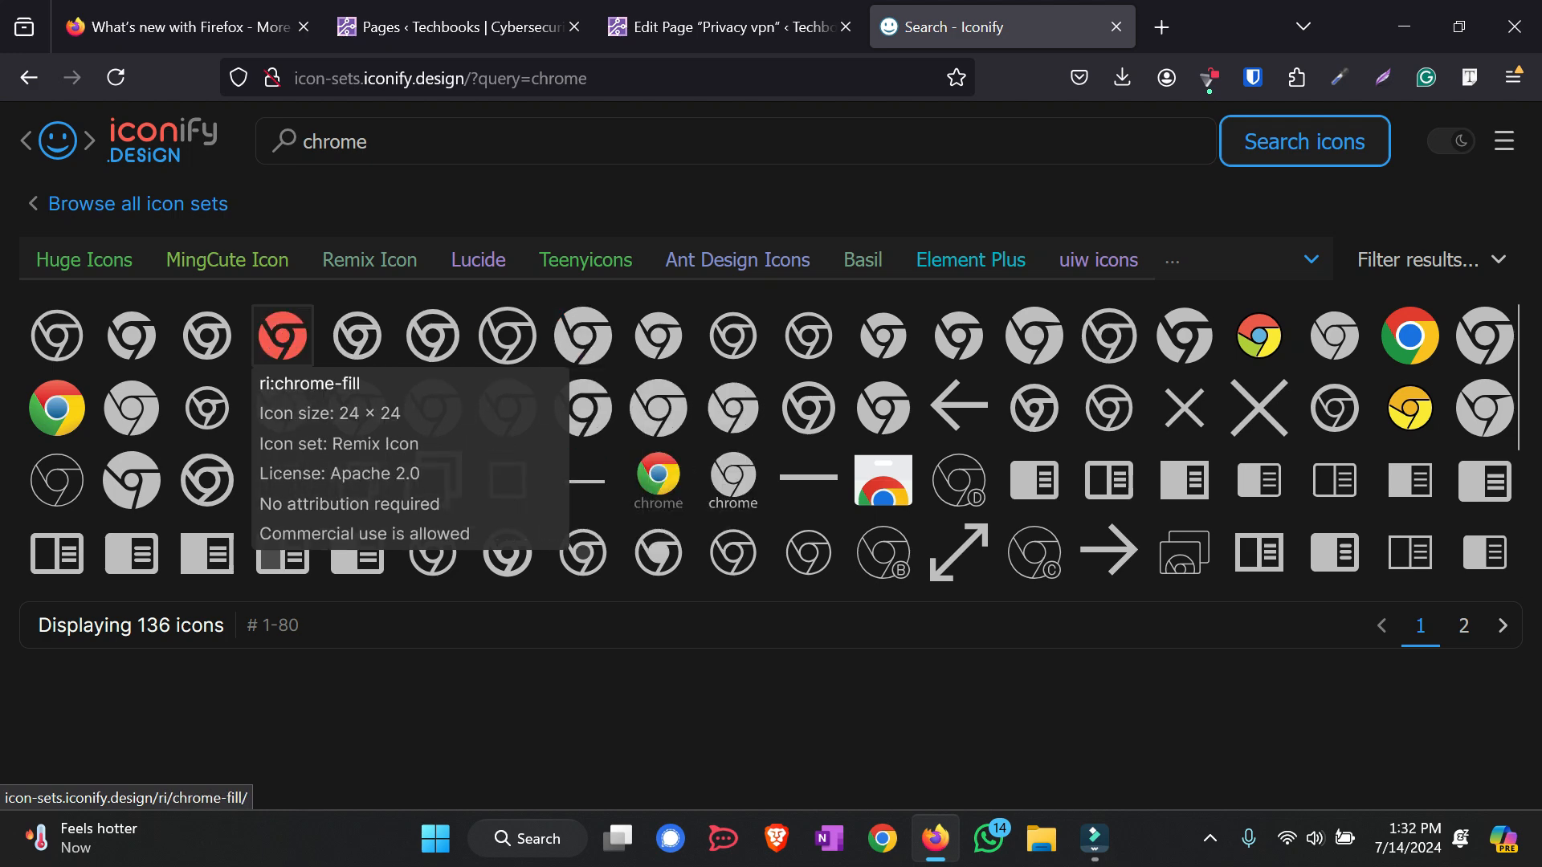
Open the mingcute:chrome-fill icon and copy its SVG code, keeping the 1em size and currentColor
click(132, 336)
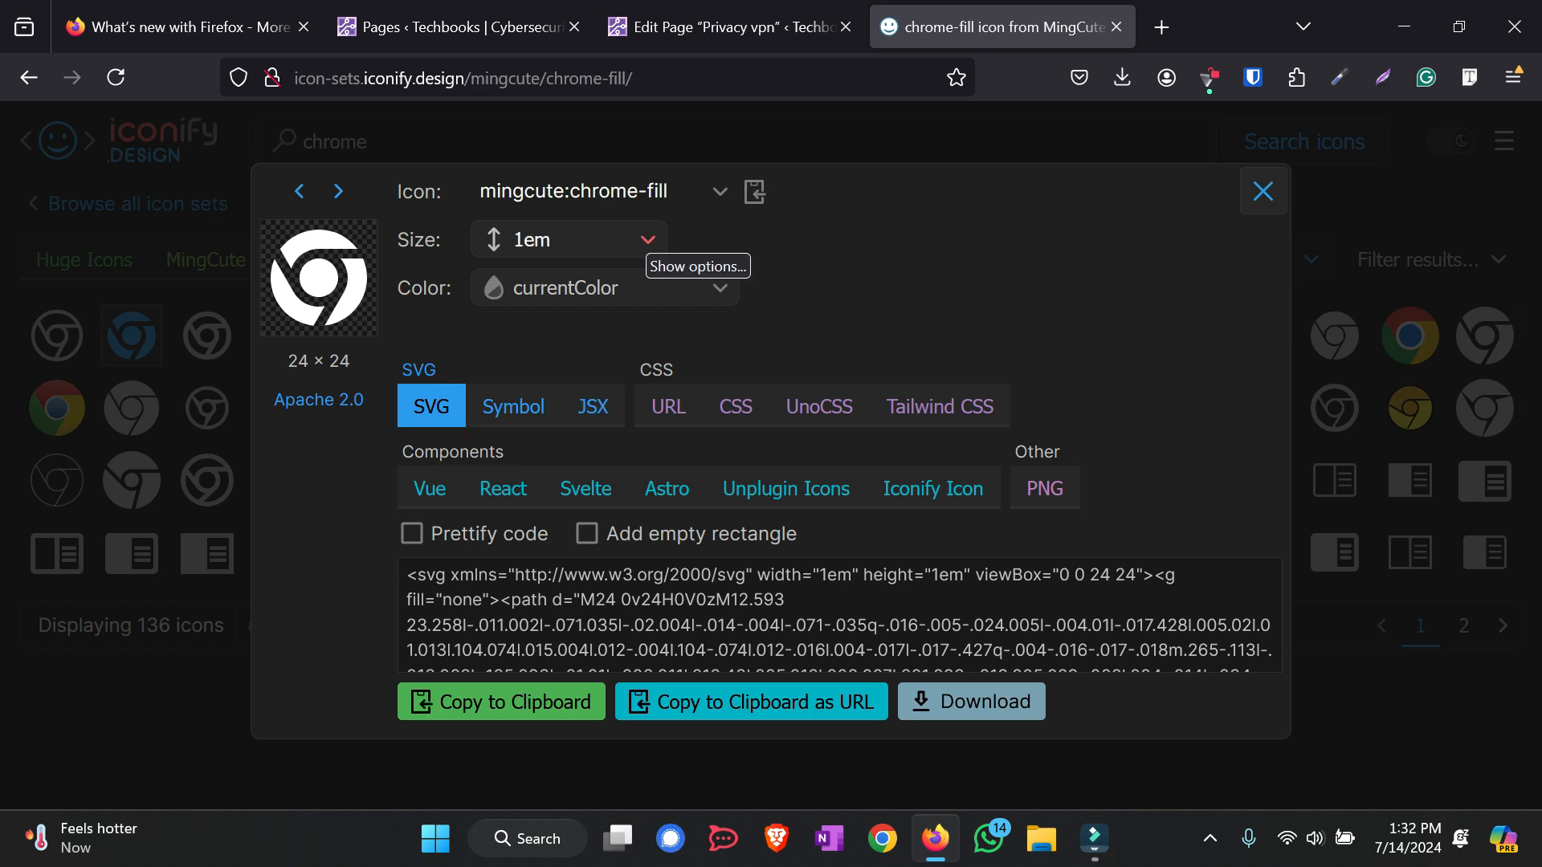
click(647, 239)
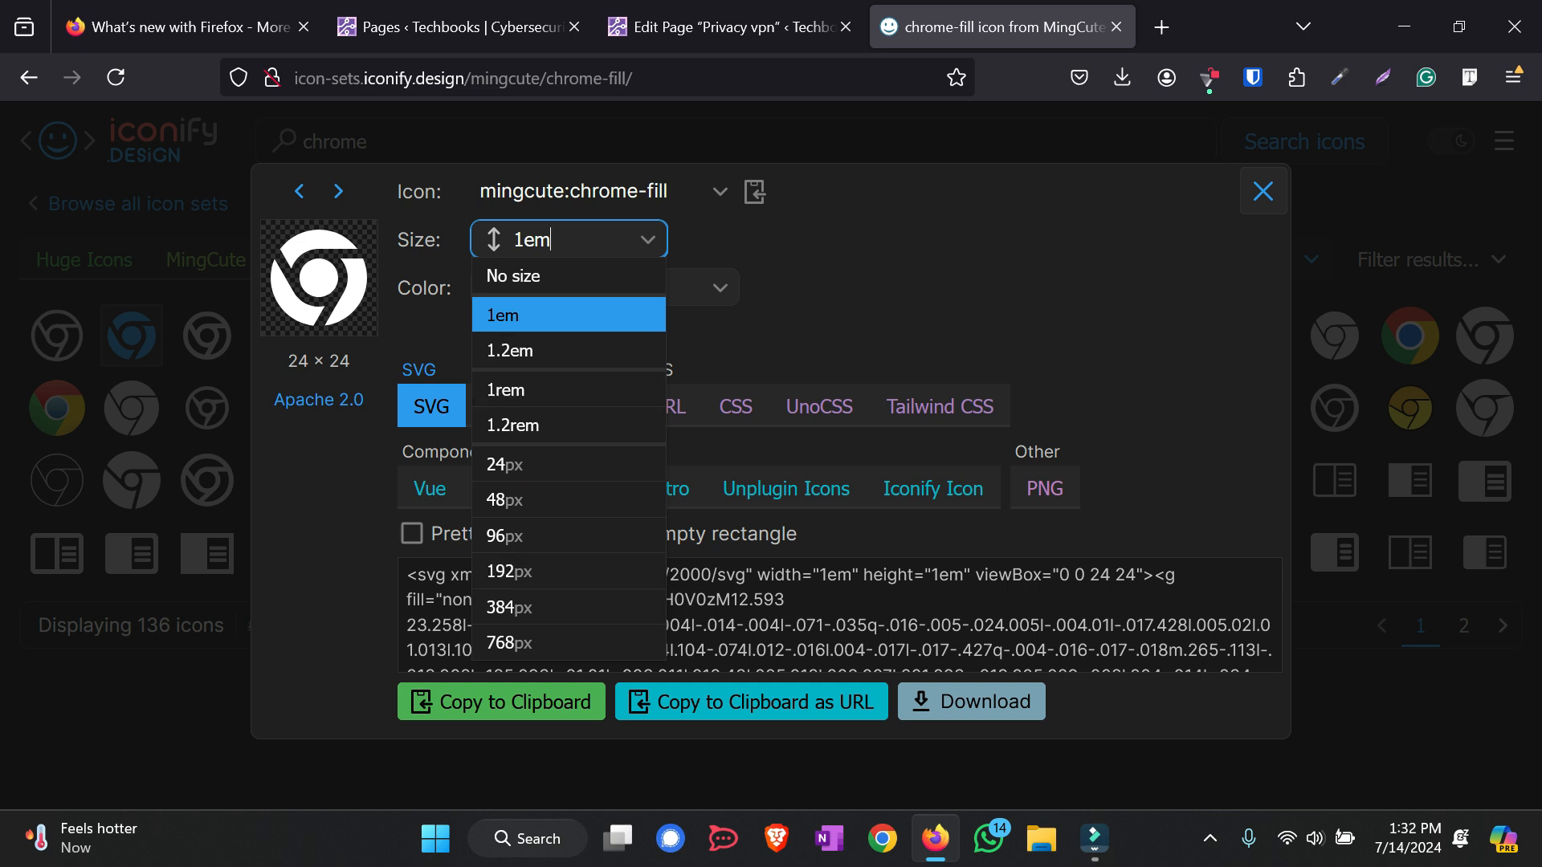
click(647, 239)
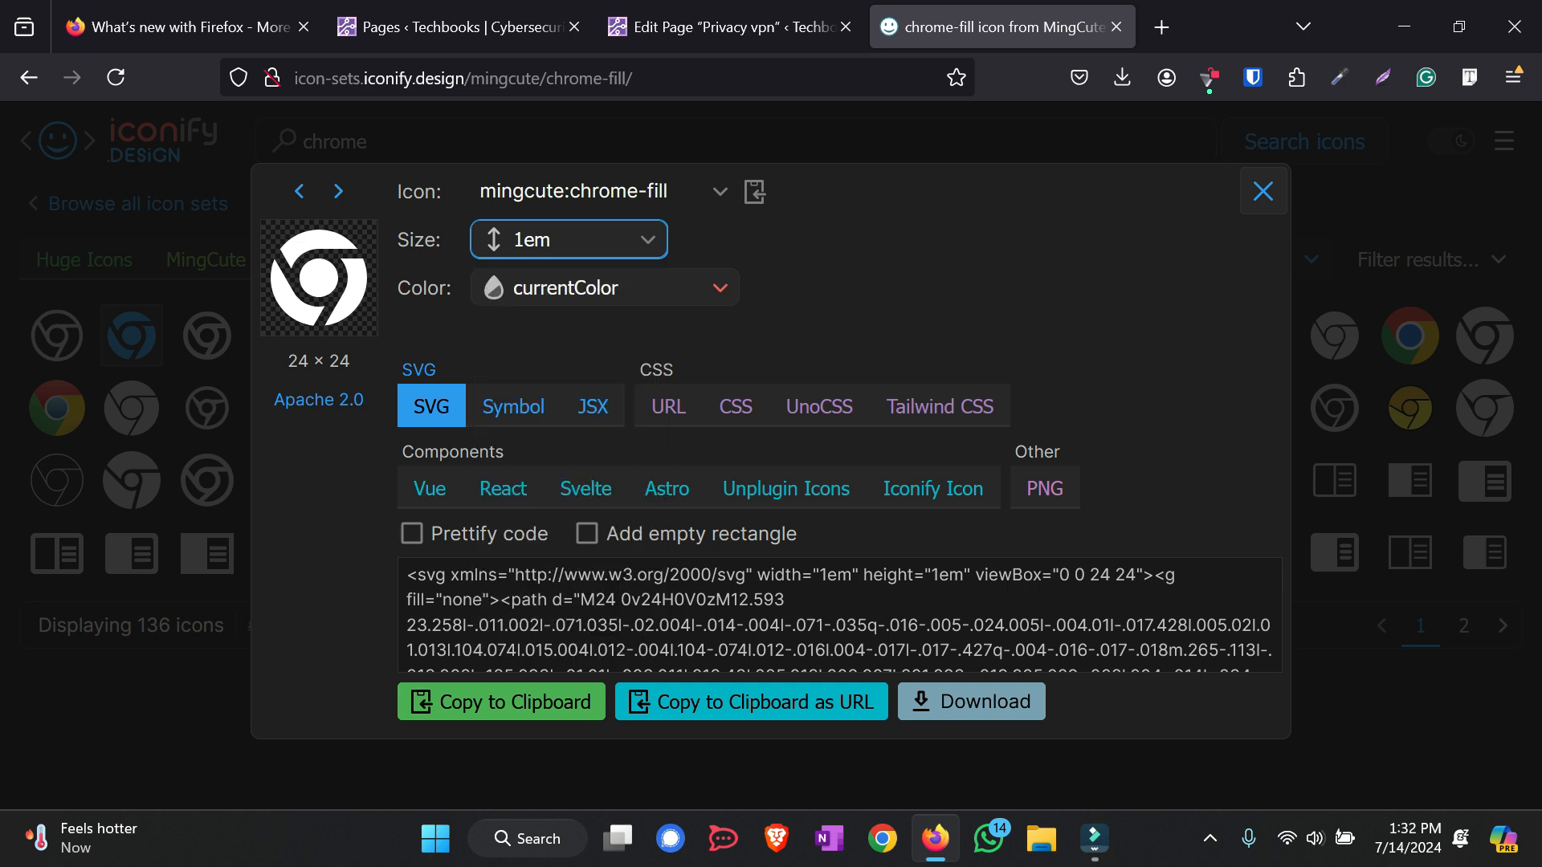
click(719, 288)
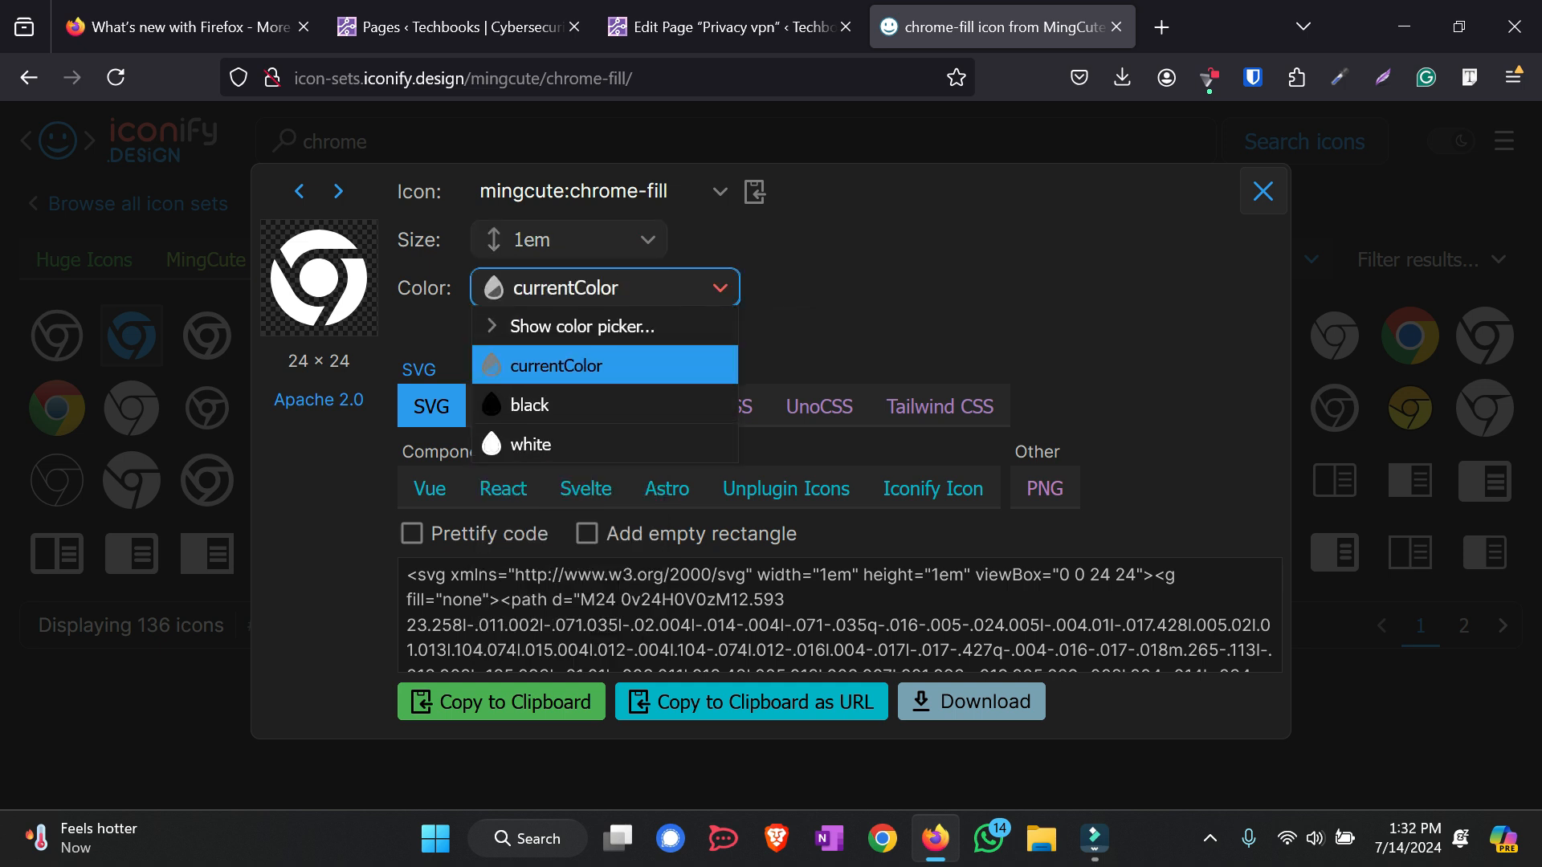
click(720, 288)
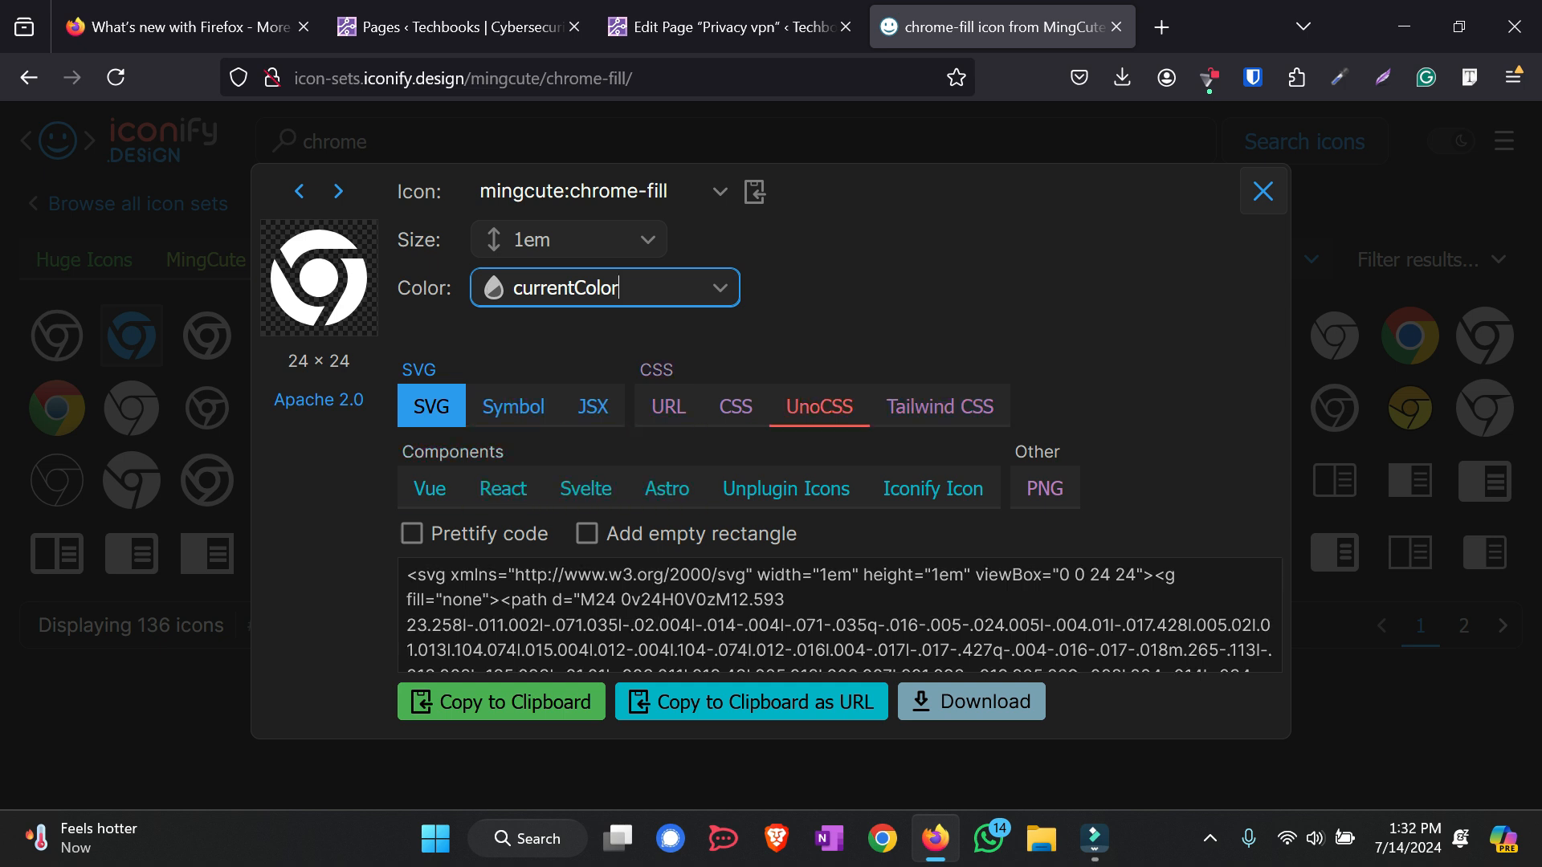
click(501, 702)
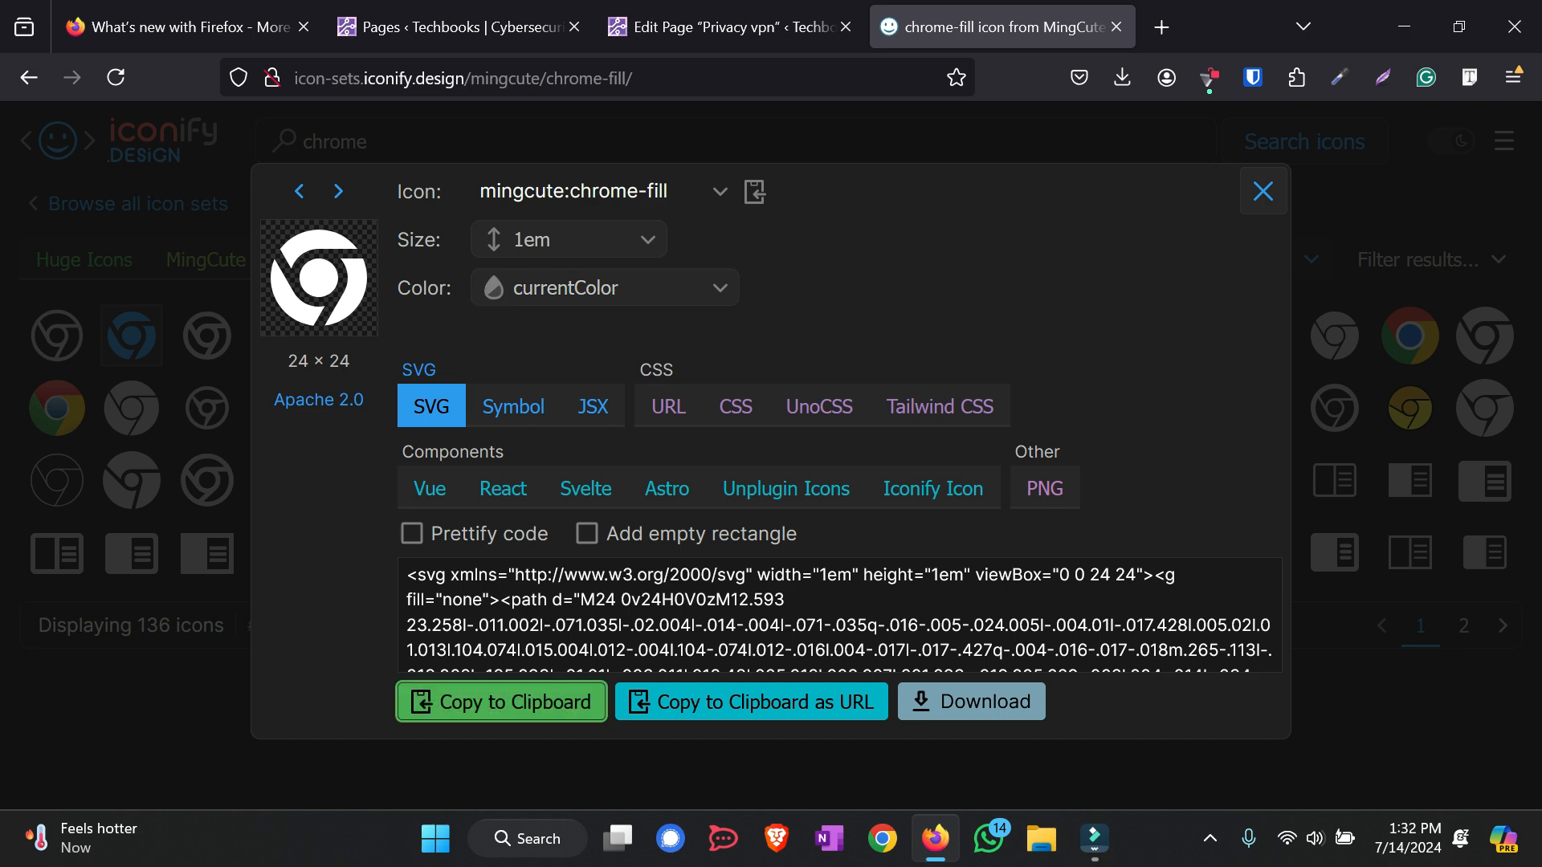
Back in the Privacy vpn page editor, clear the existing icon SVG HTML of the RedGifs card's Chrome button
click(727, 27)
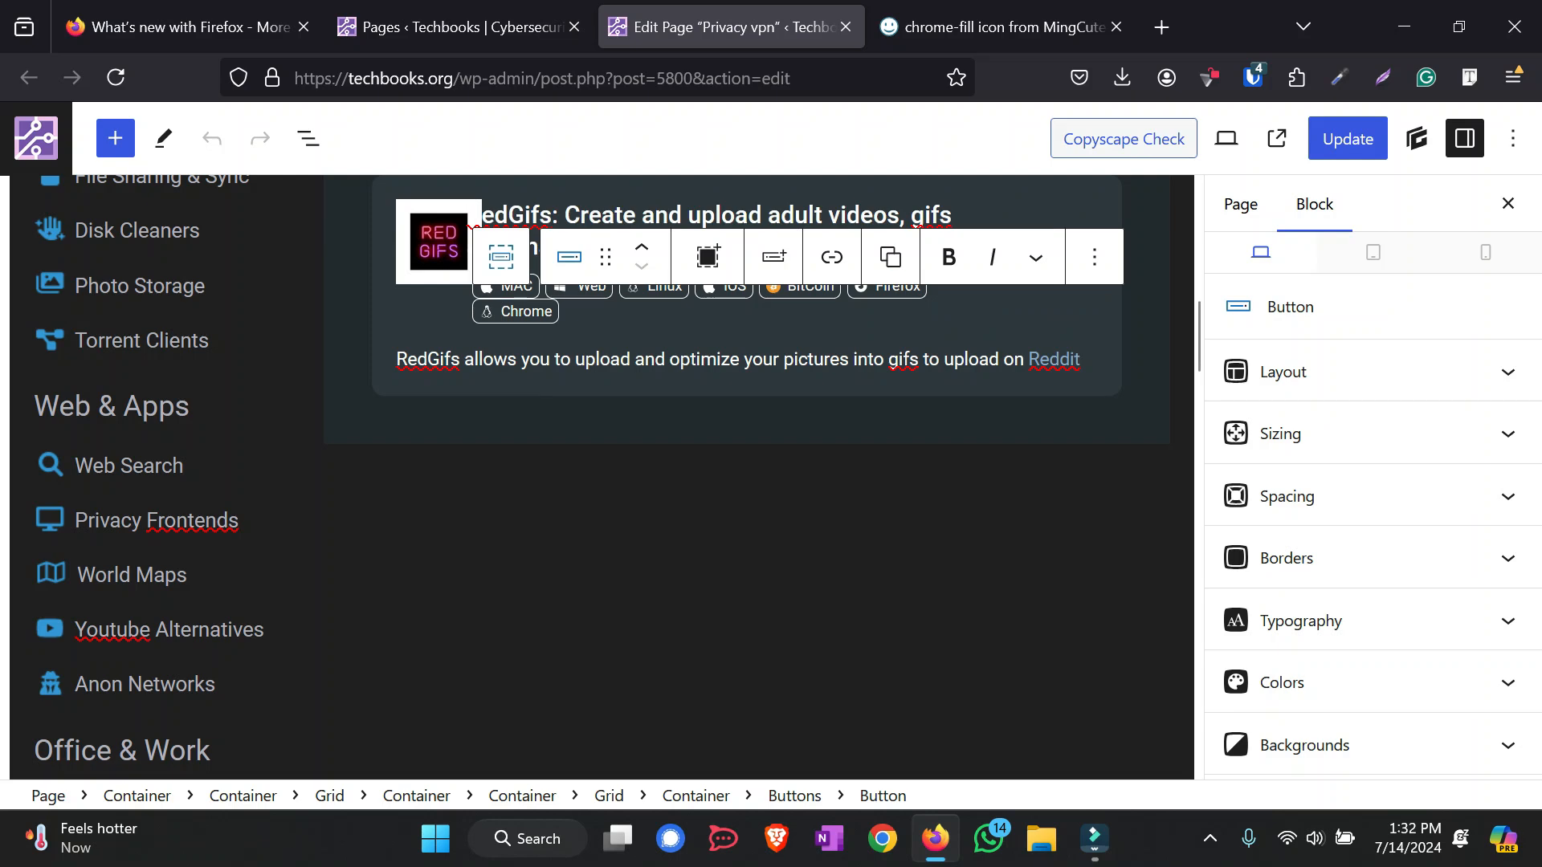
click(510, 312)
click(518, 312)
scroll(1366, 504, down, 4)
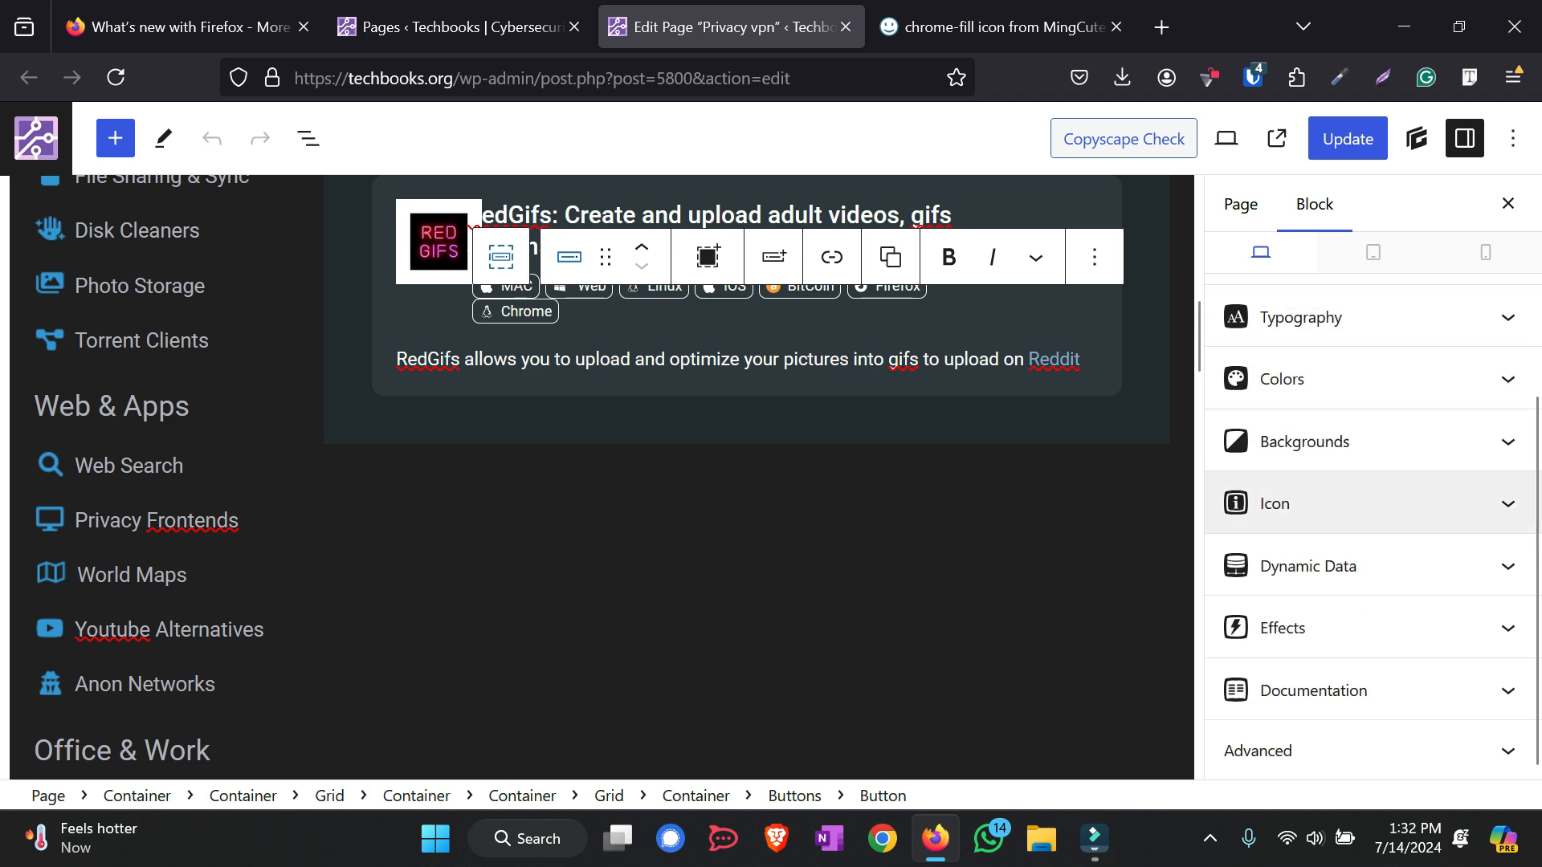
click(1365, 504)
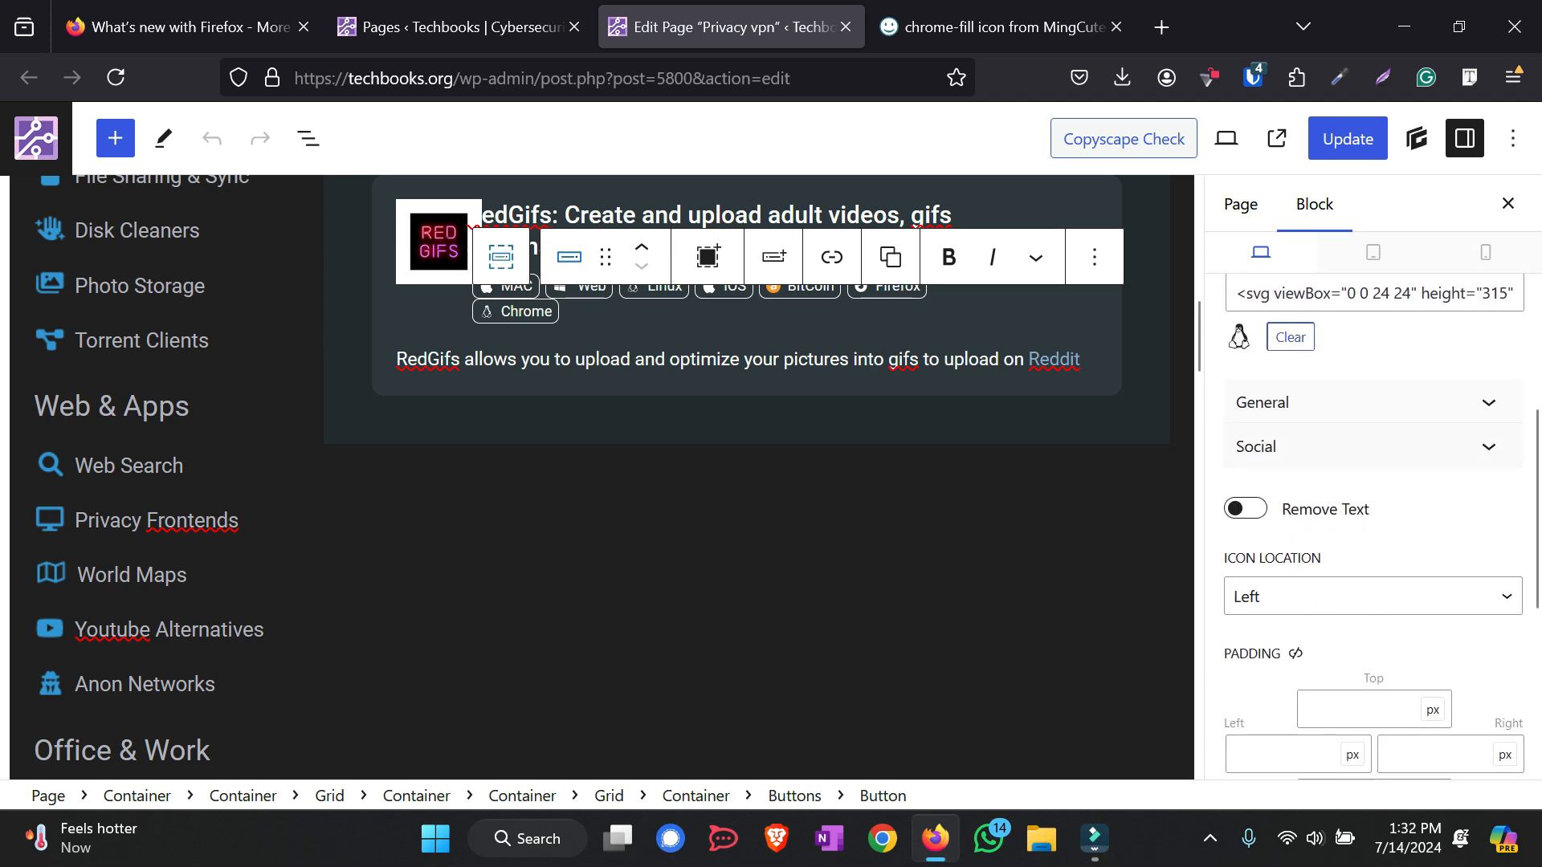
scroll(1366, 530, up, 3)
click(1305, 502)
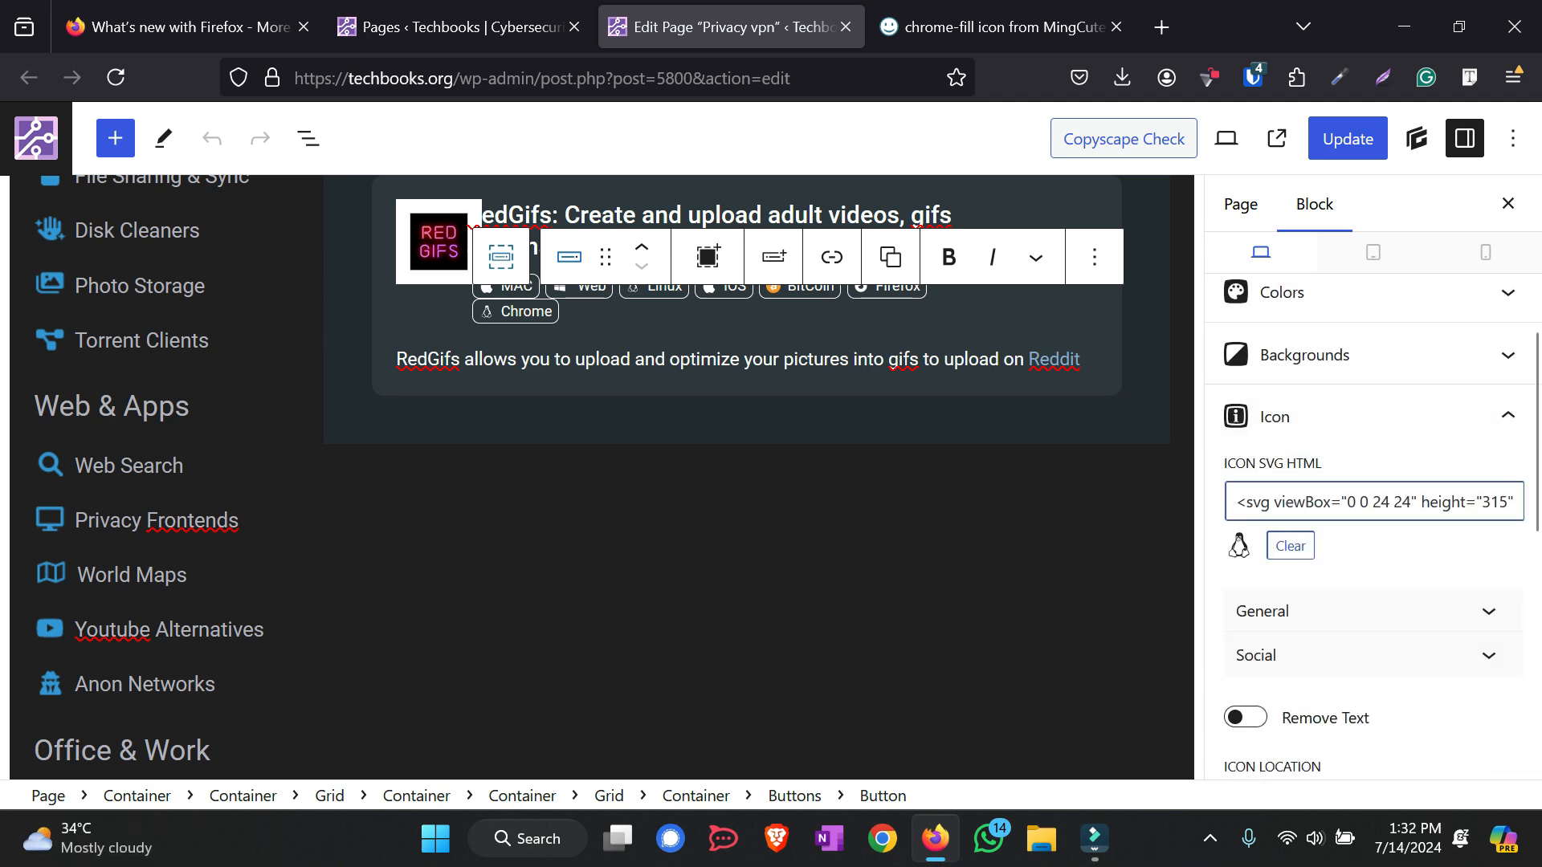
key(ctrl+a)
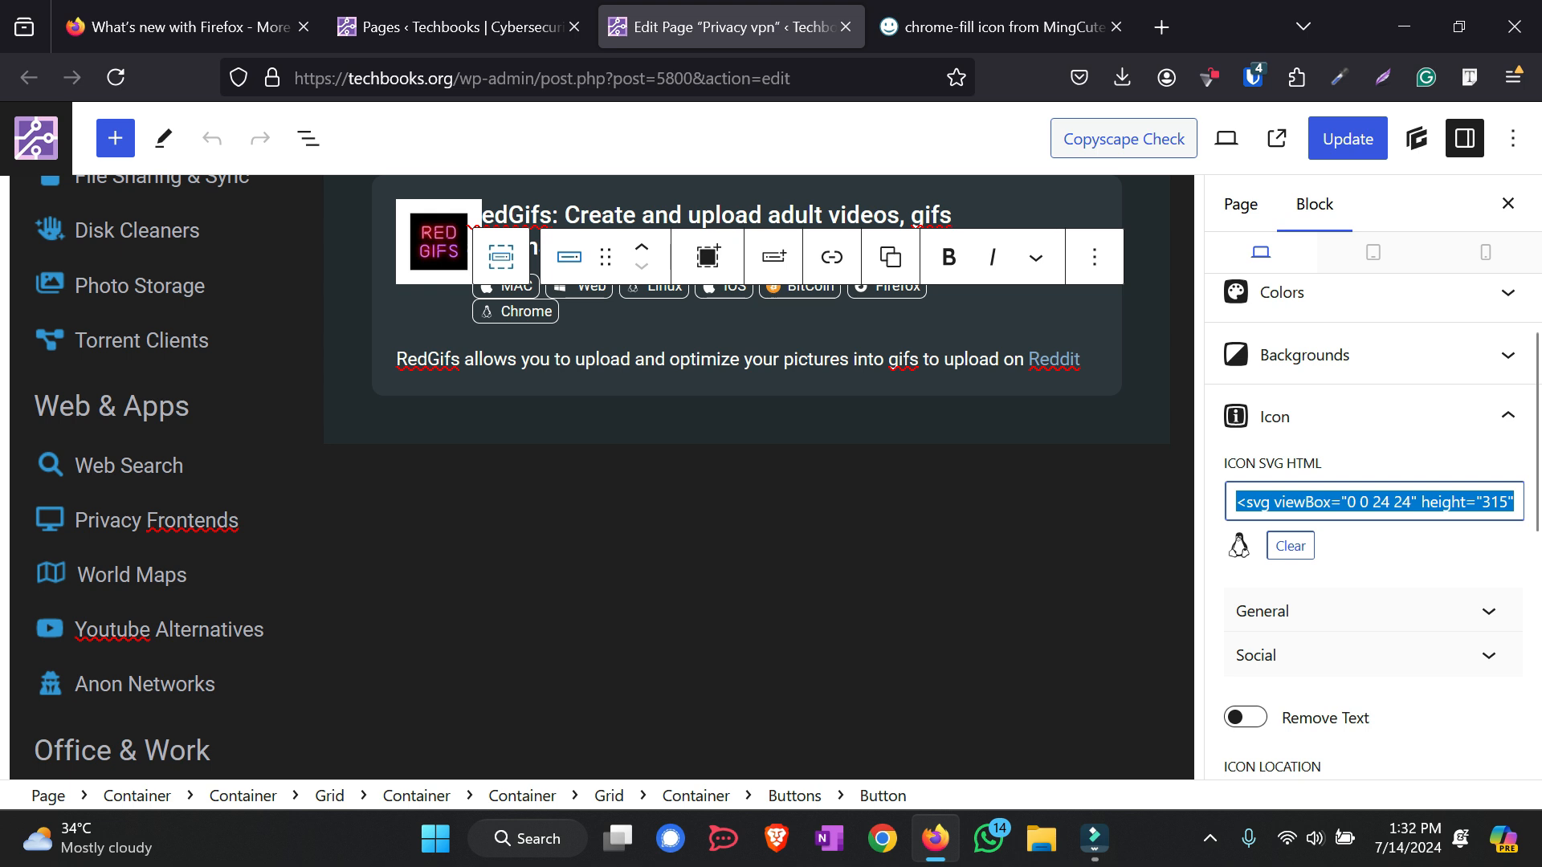
key(BackSpace)
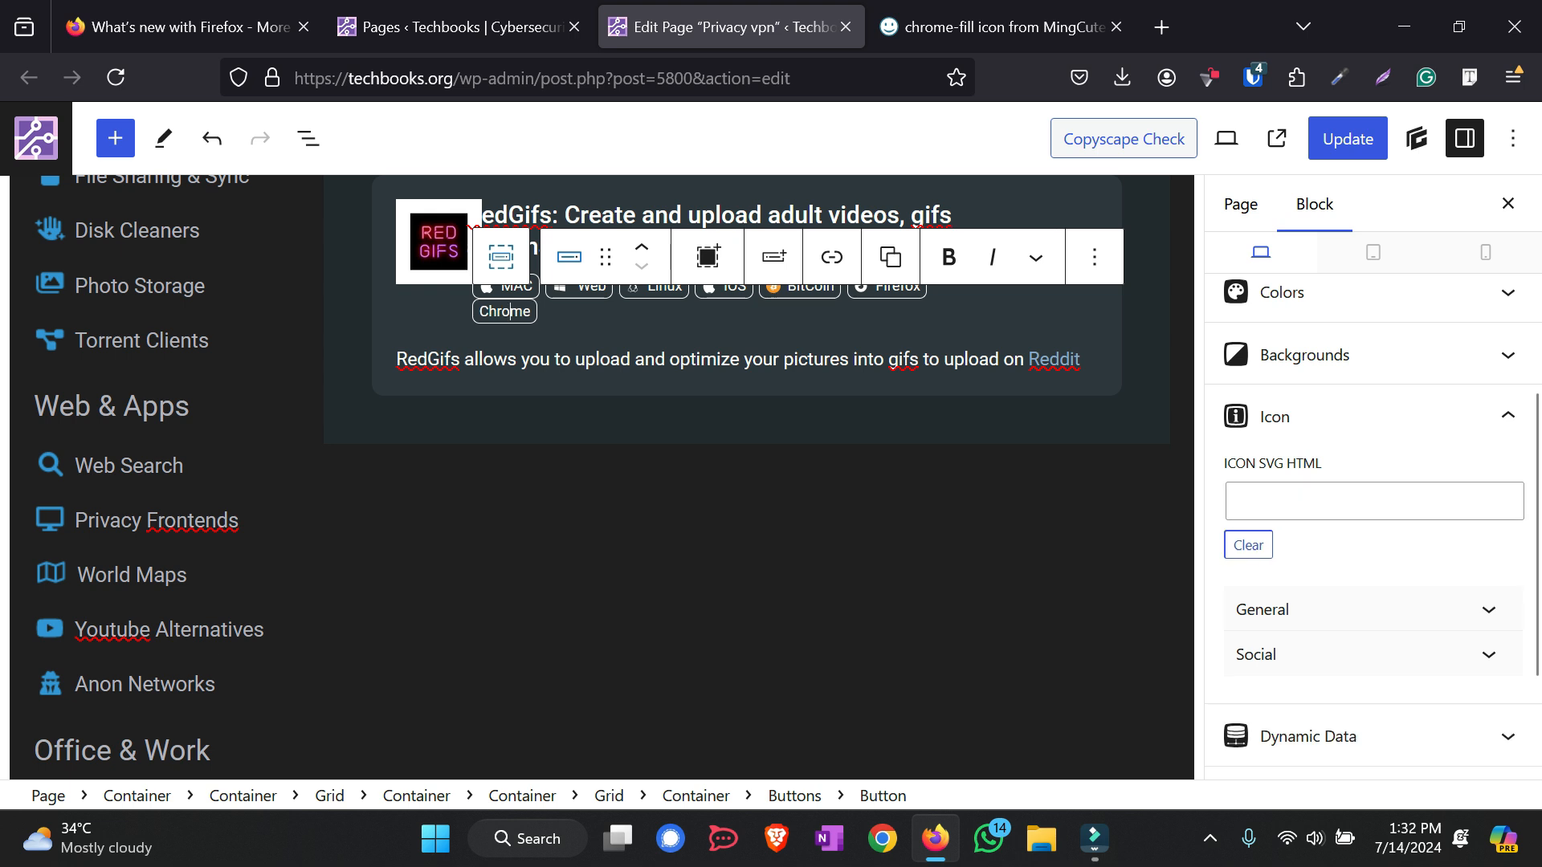
Try pasting the clipboard content as the Chrome button's icon SVG HTML, and empty the field again
click(1303, 501)
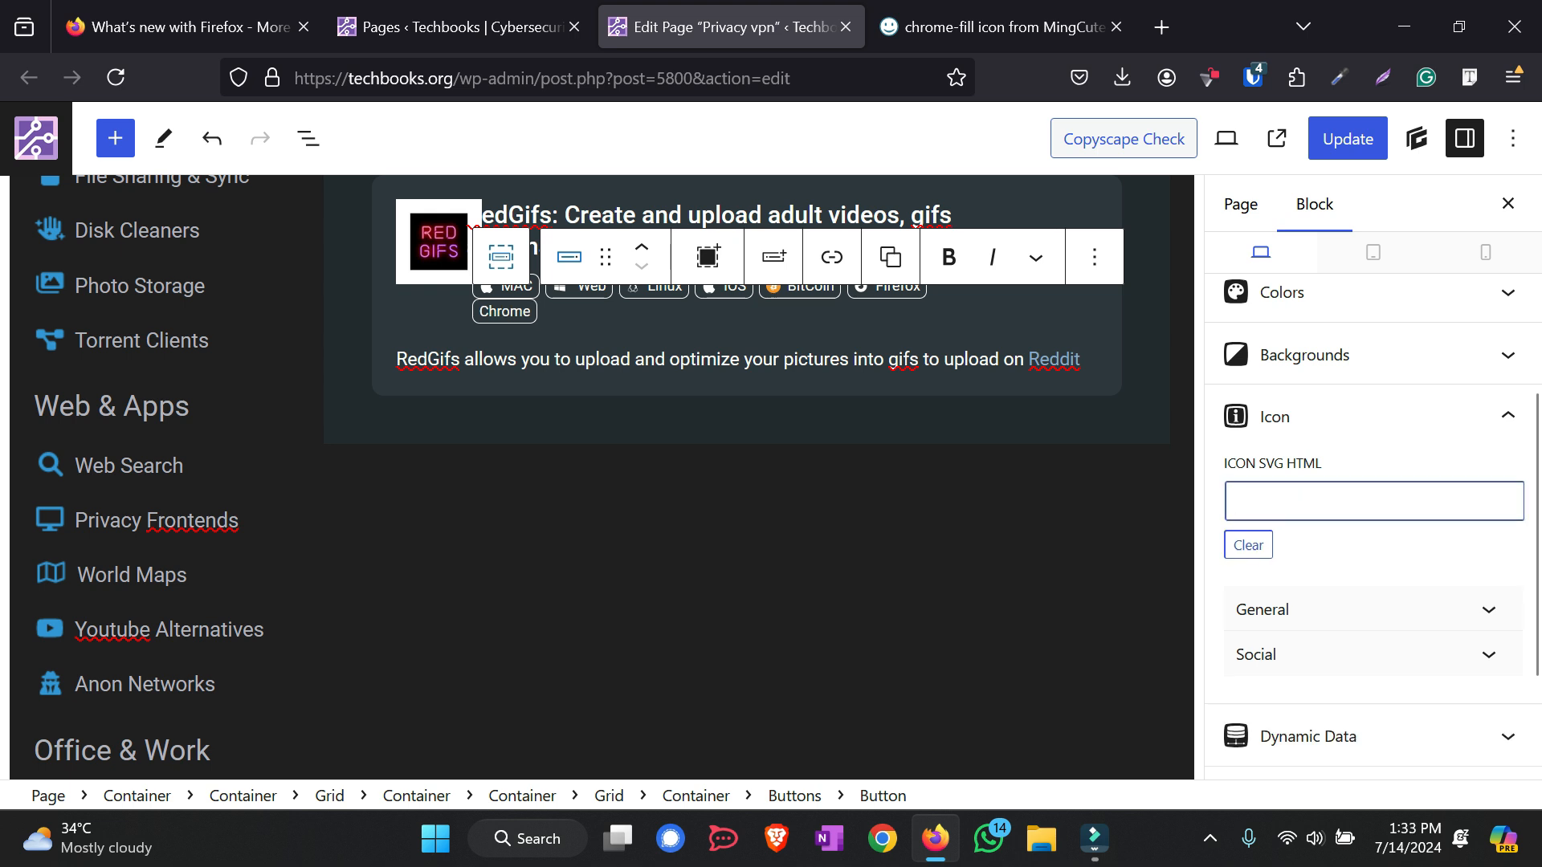
key(ctrl+v)
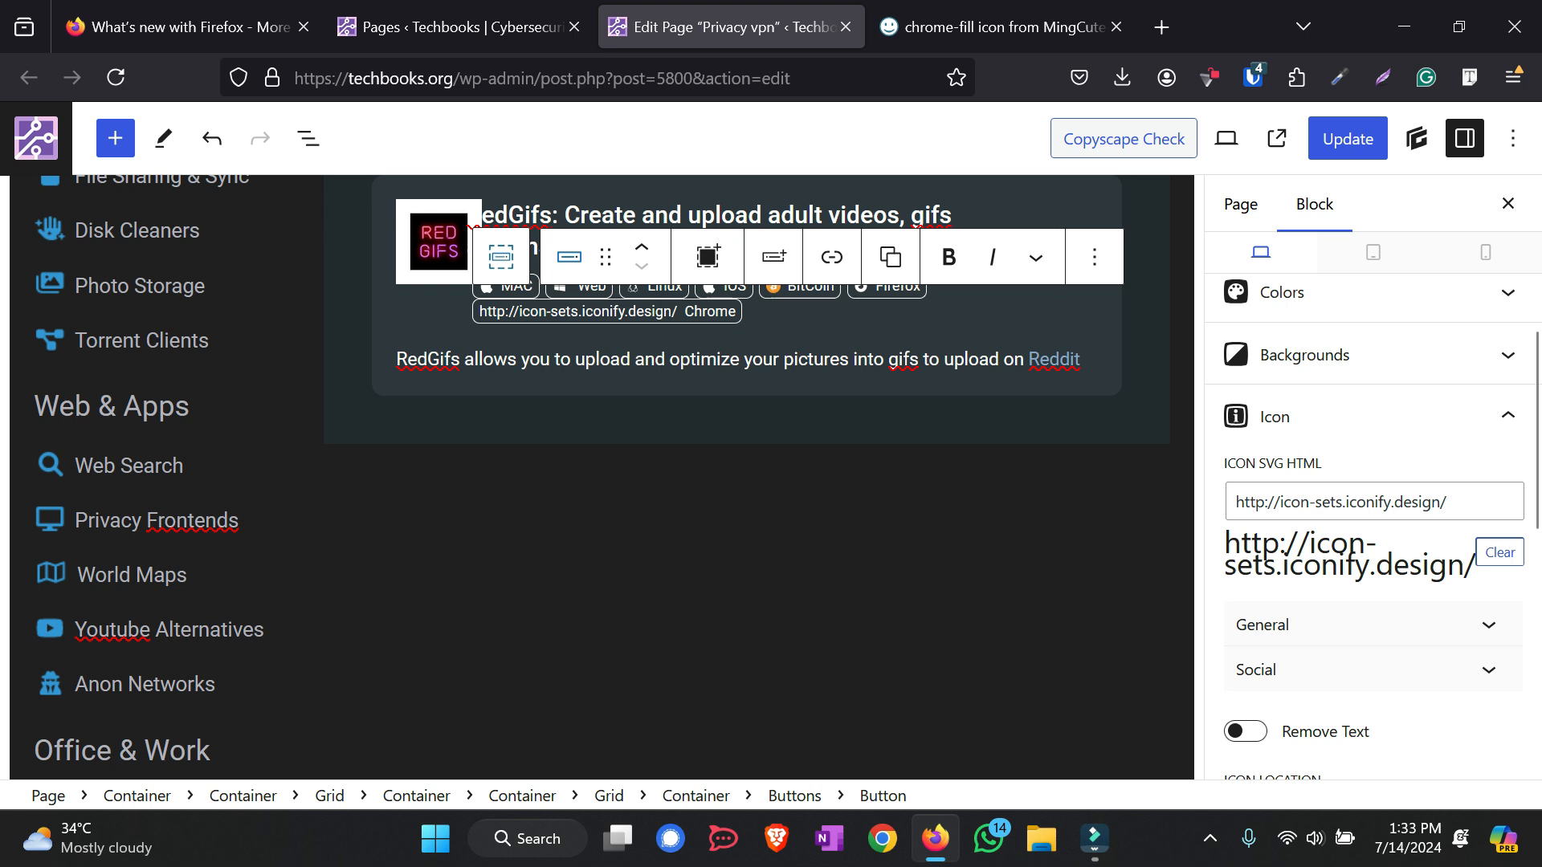
key(ctrl+a)
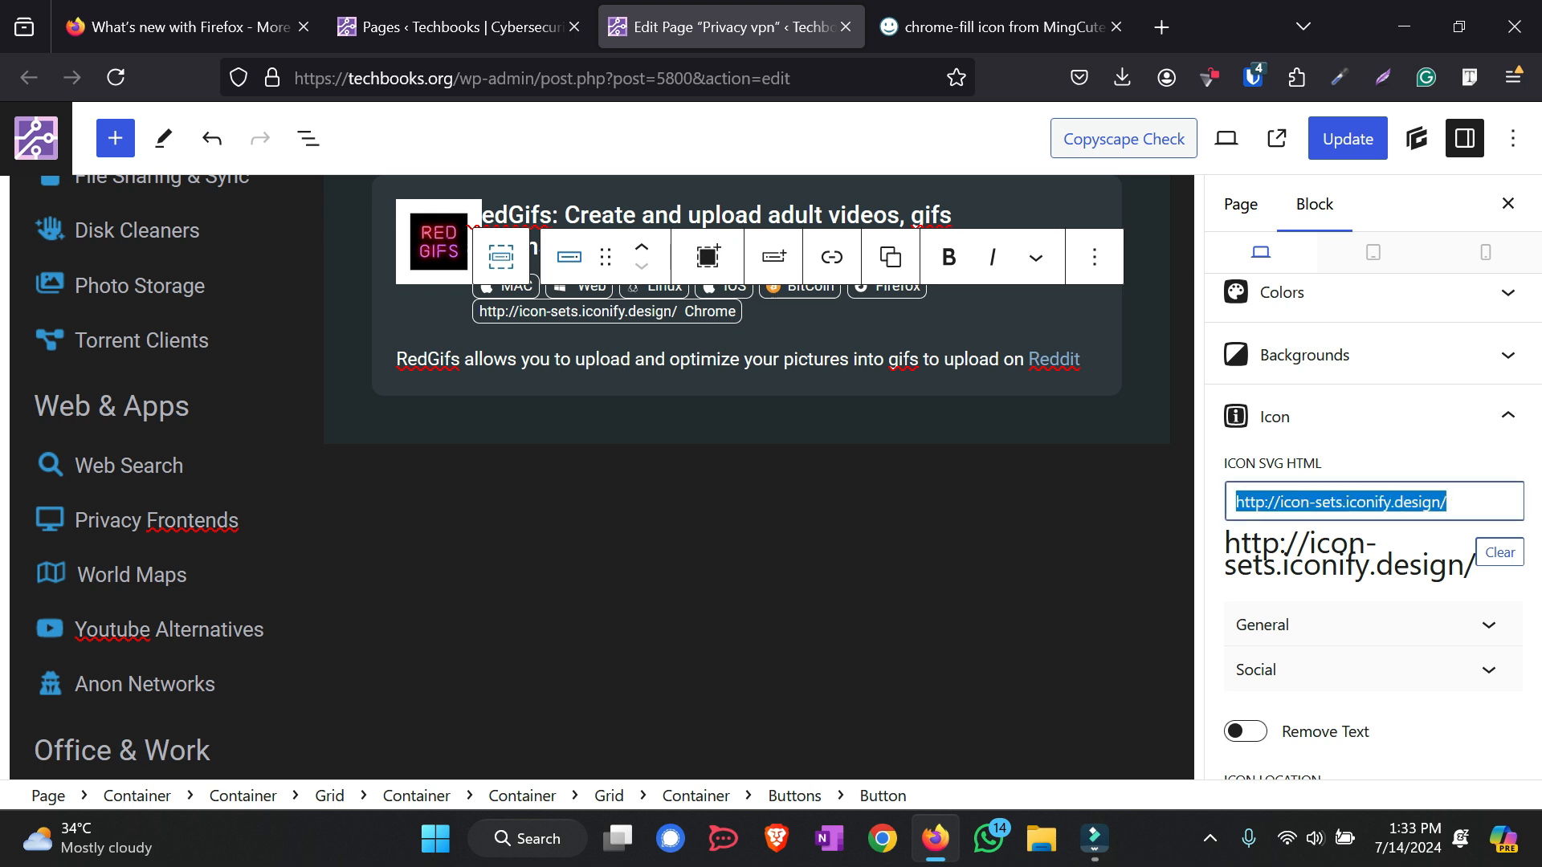
key(BackSpace)
Copy the mingcute:chrome-fill SVG code again on Iconify and paste it as the Chrome button's icon SVG HTML in the Privacy vpn page editor
key(ctrl+Tab)
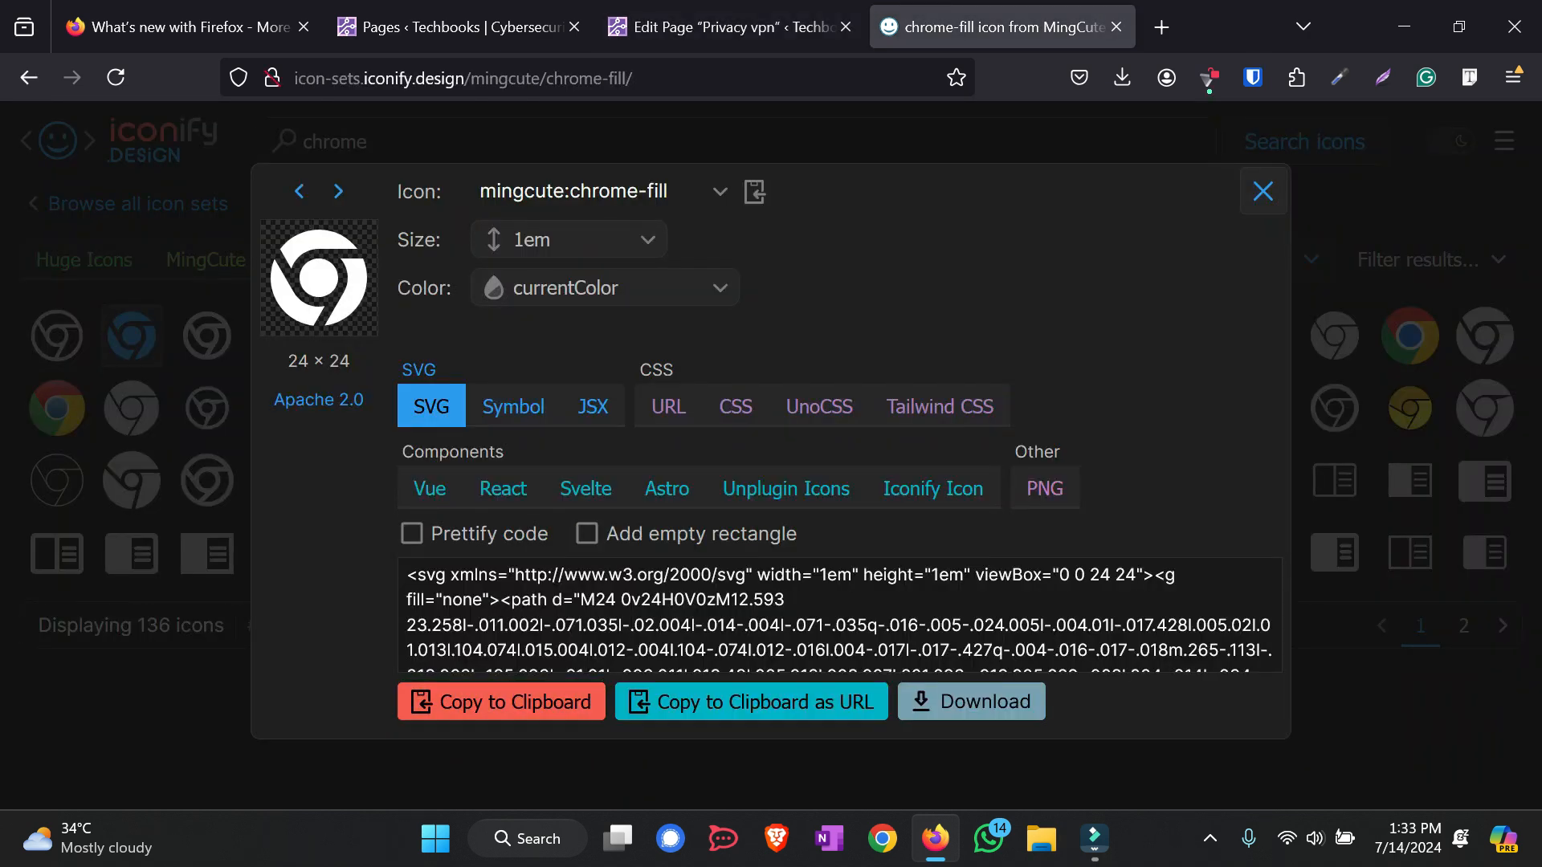
click(501, 701)
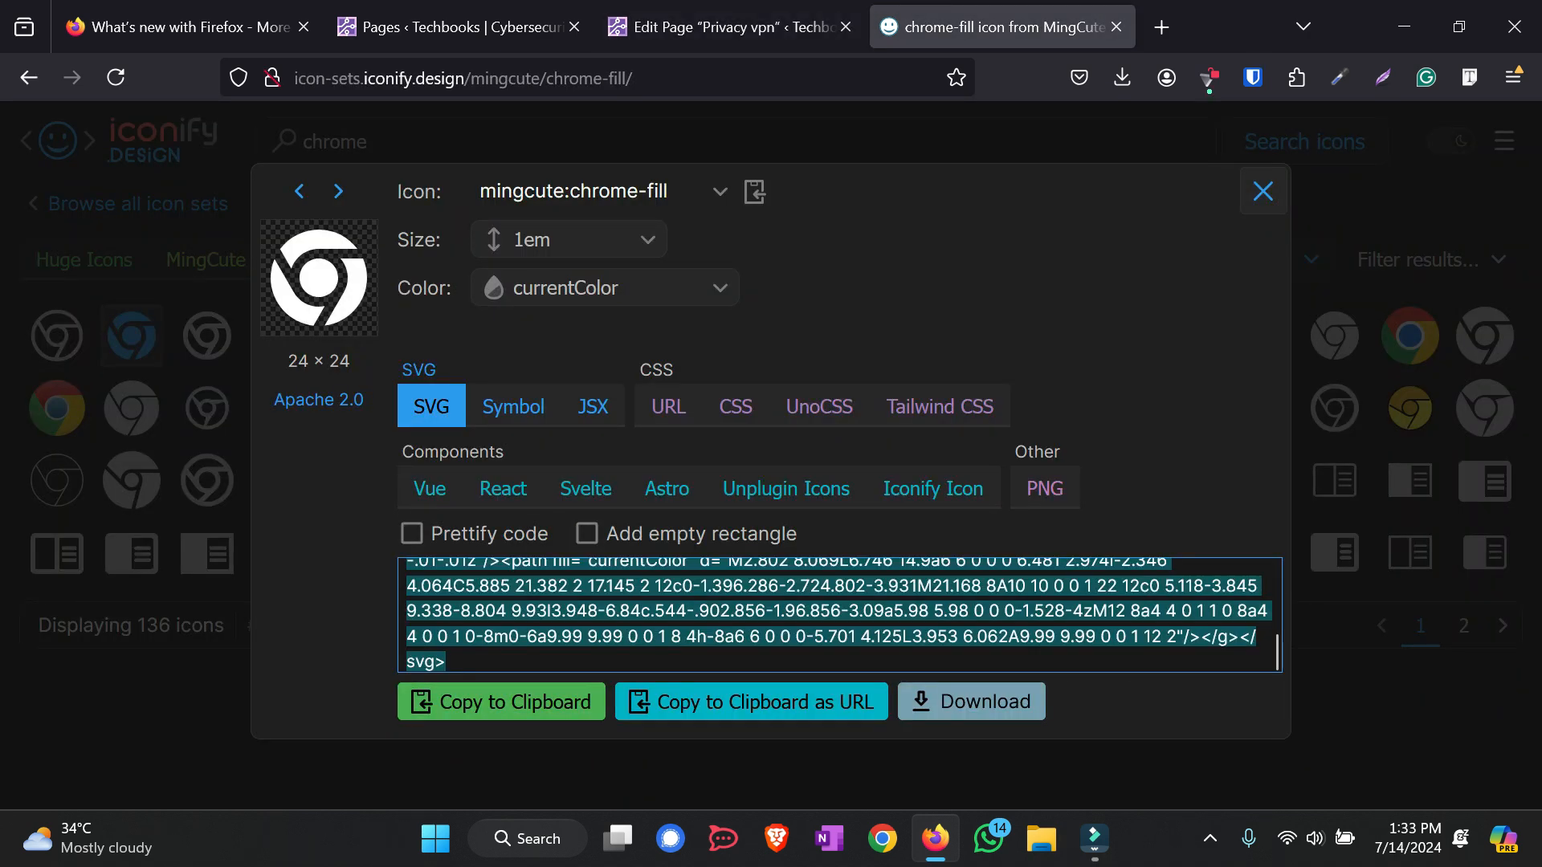
click(462, 28)
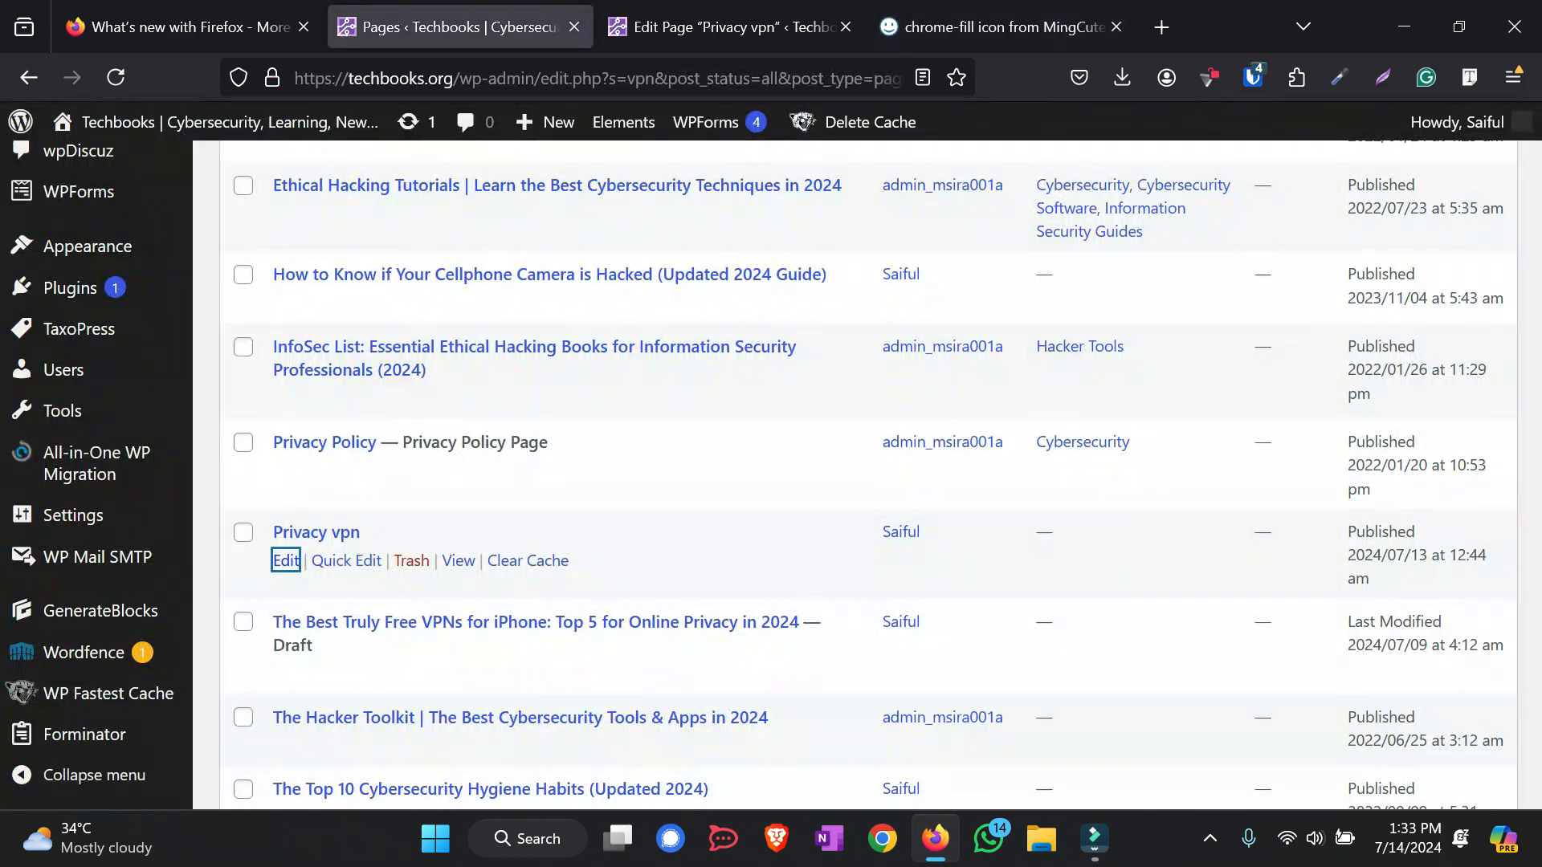
click(731, 27)
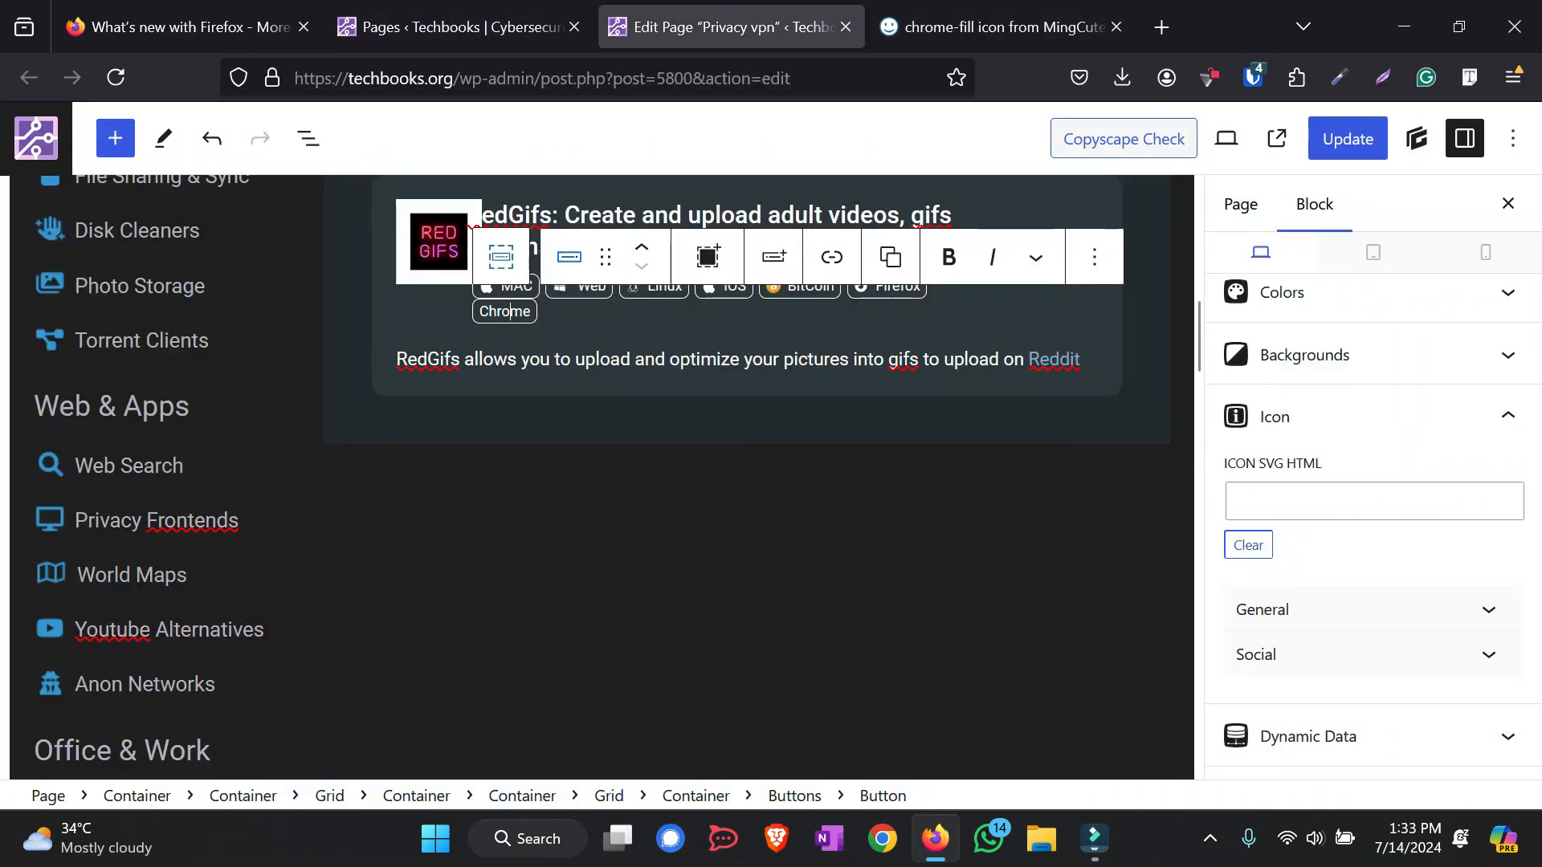
click(1374, 502)
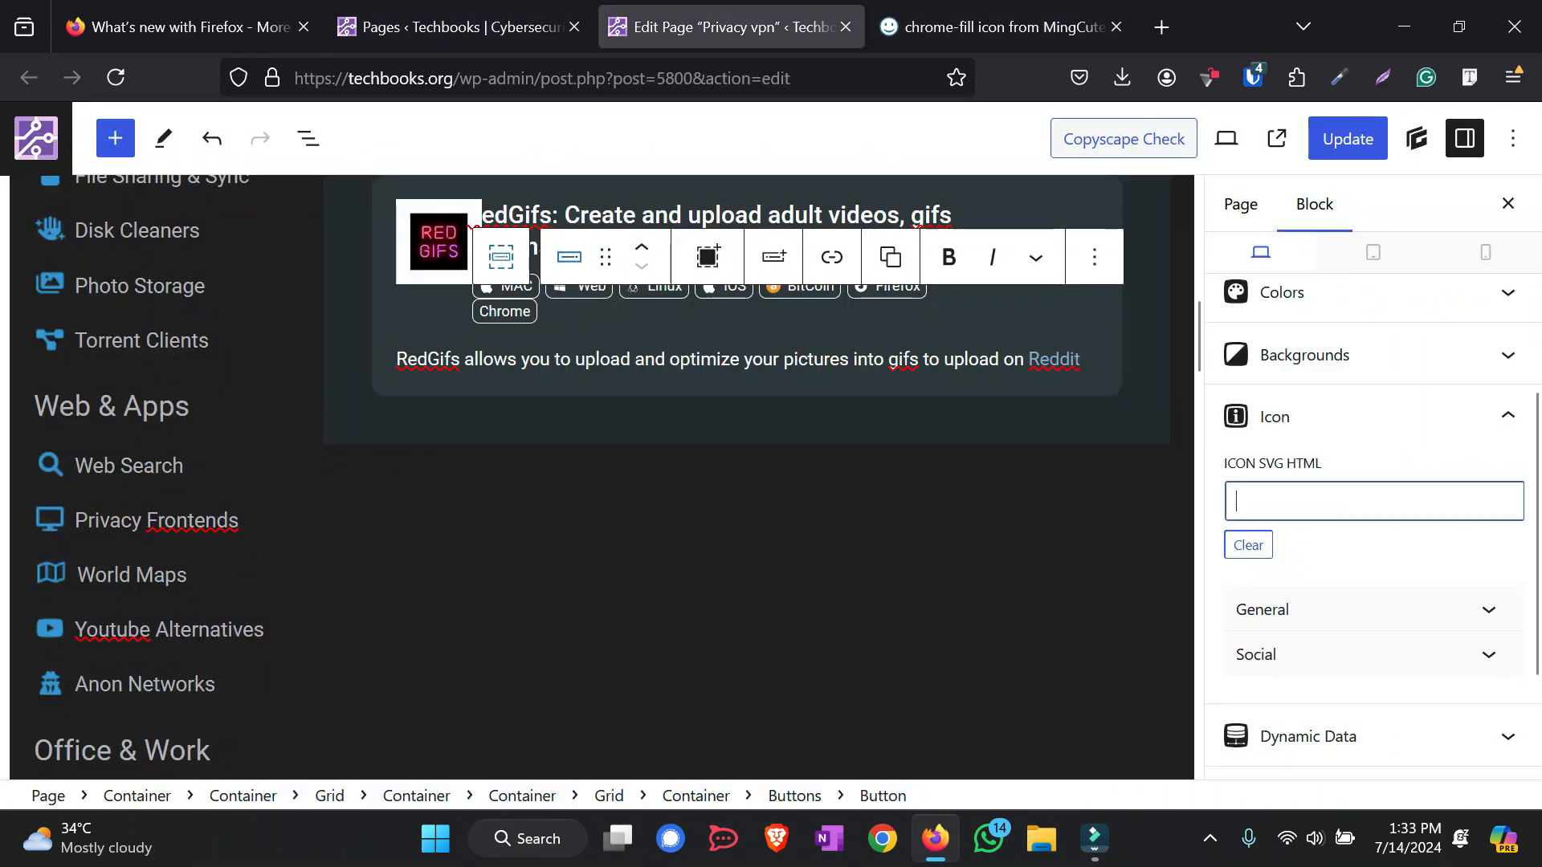
key(ctrl+v)
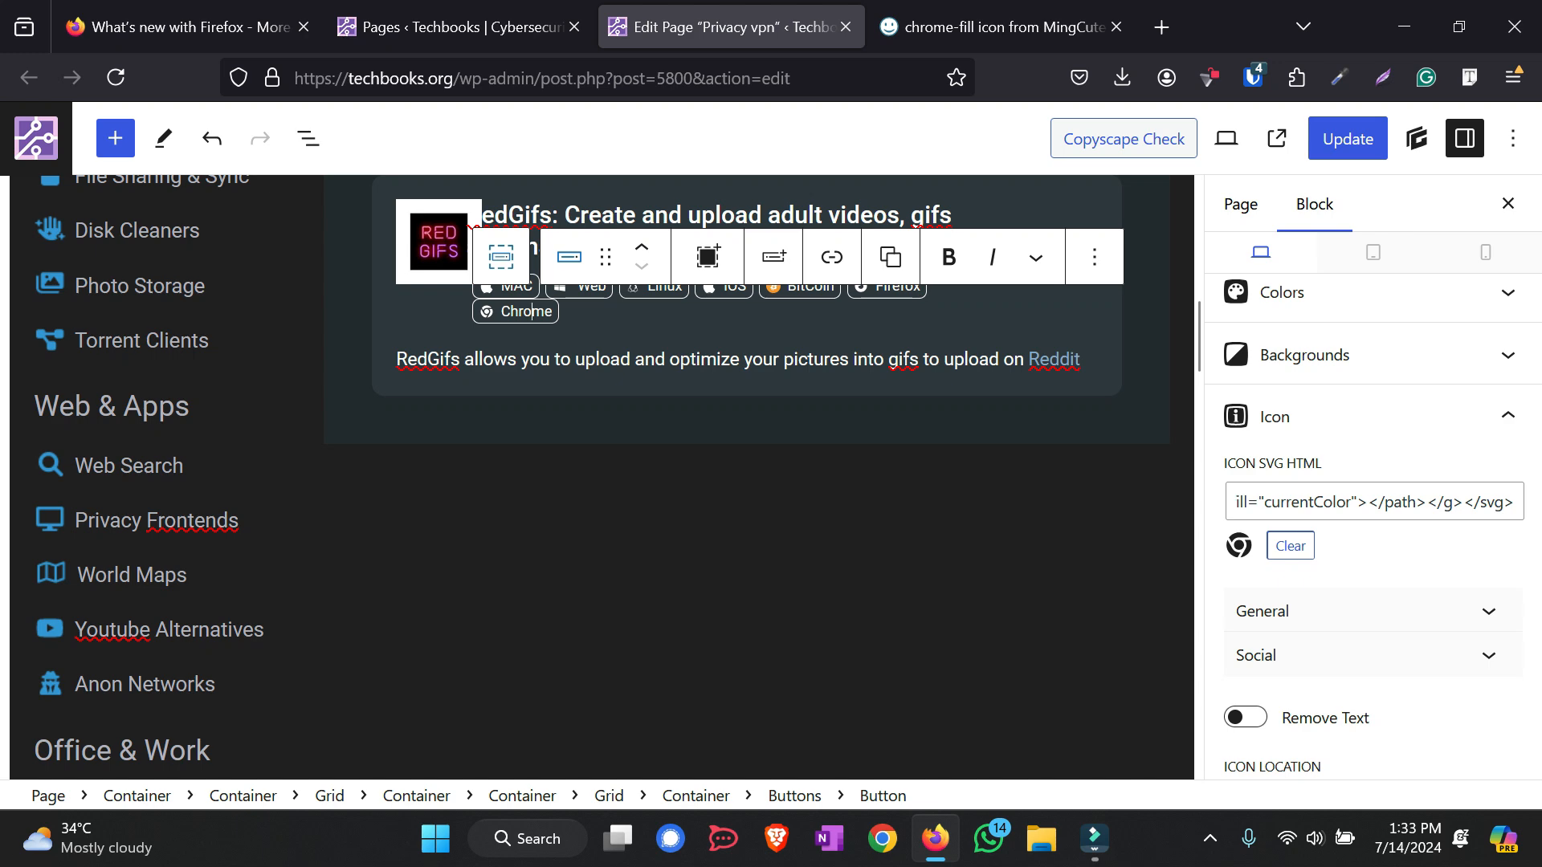
scroll(601, 477, up, 3)
scroll(602, 477, down, 3)
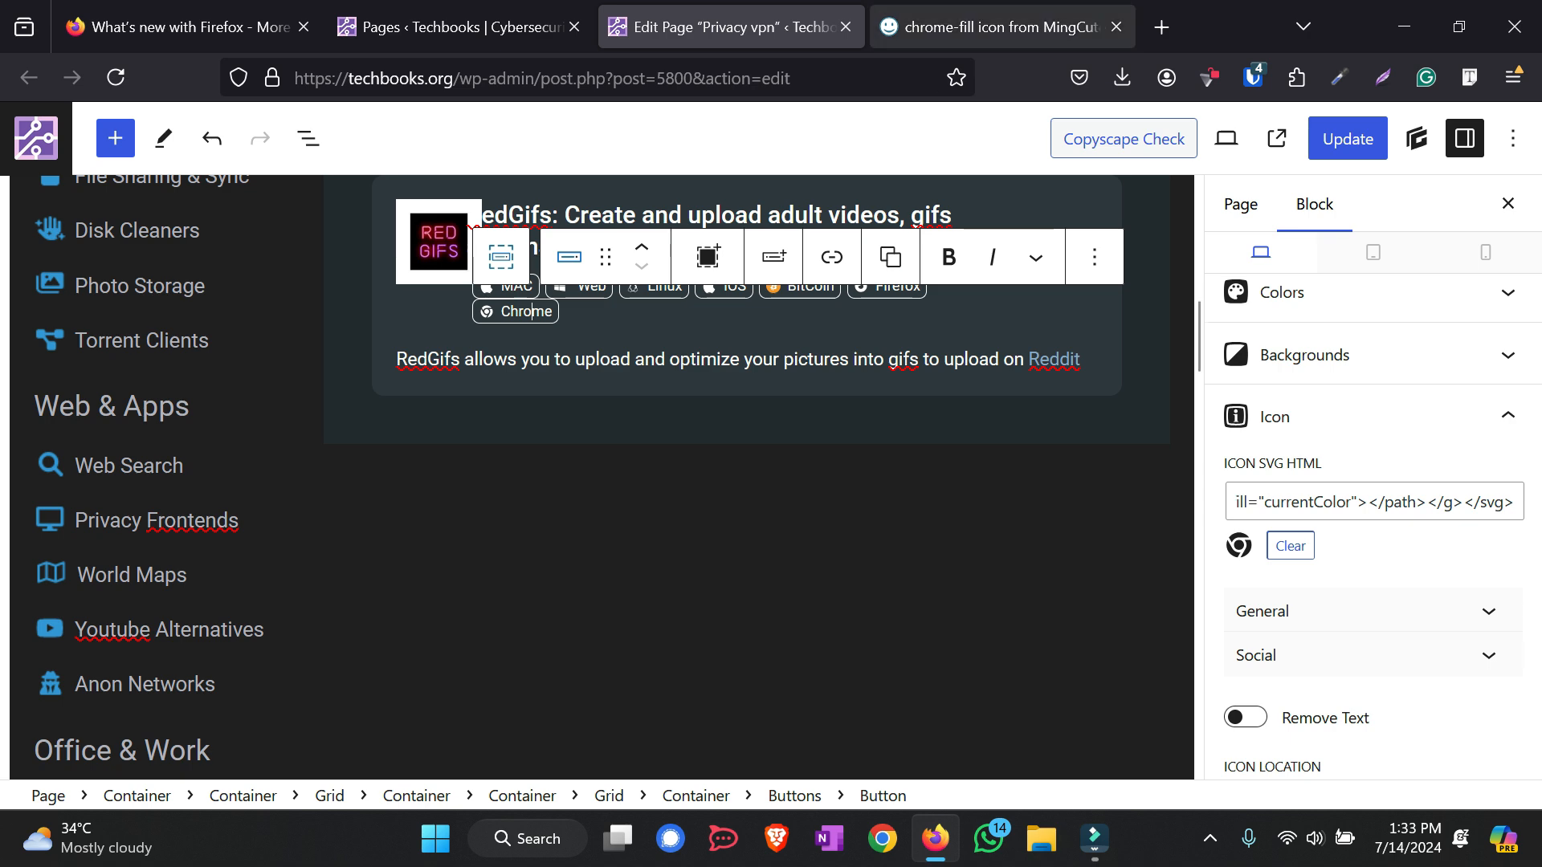
click(995, 27)
key(ctrl+l)
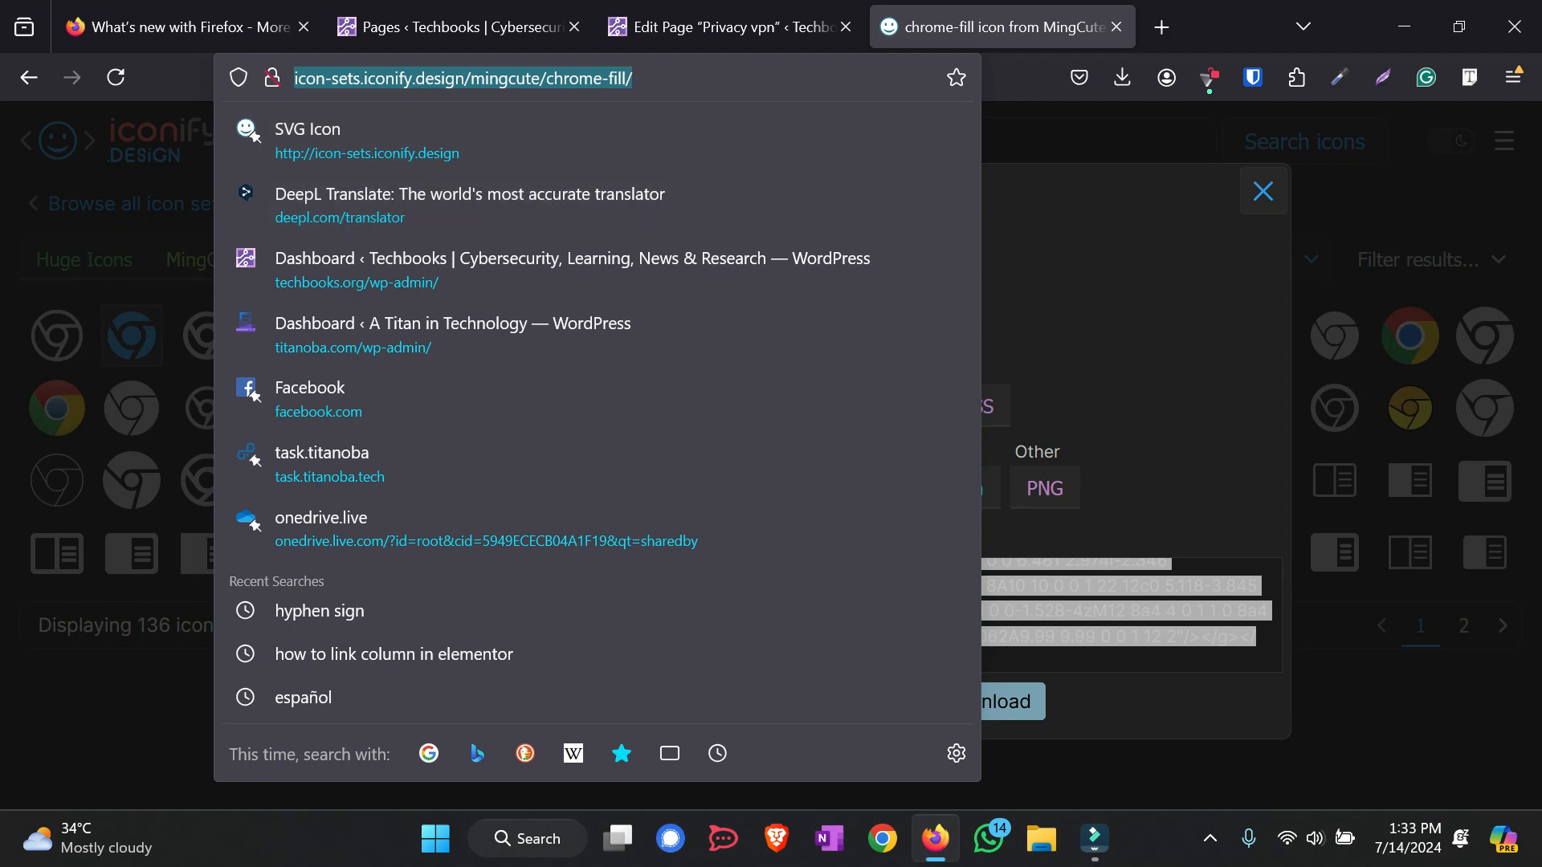
key(Escape)
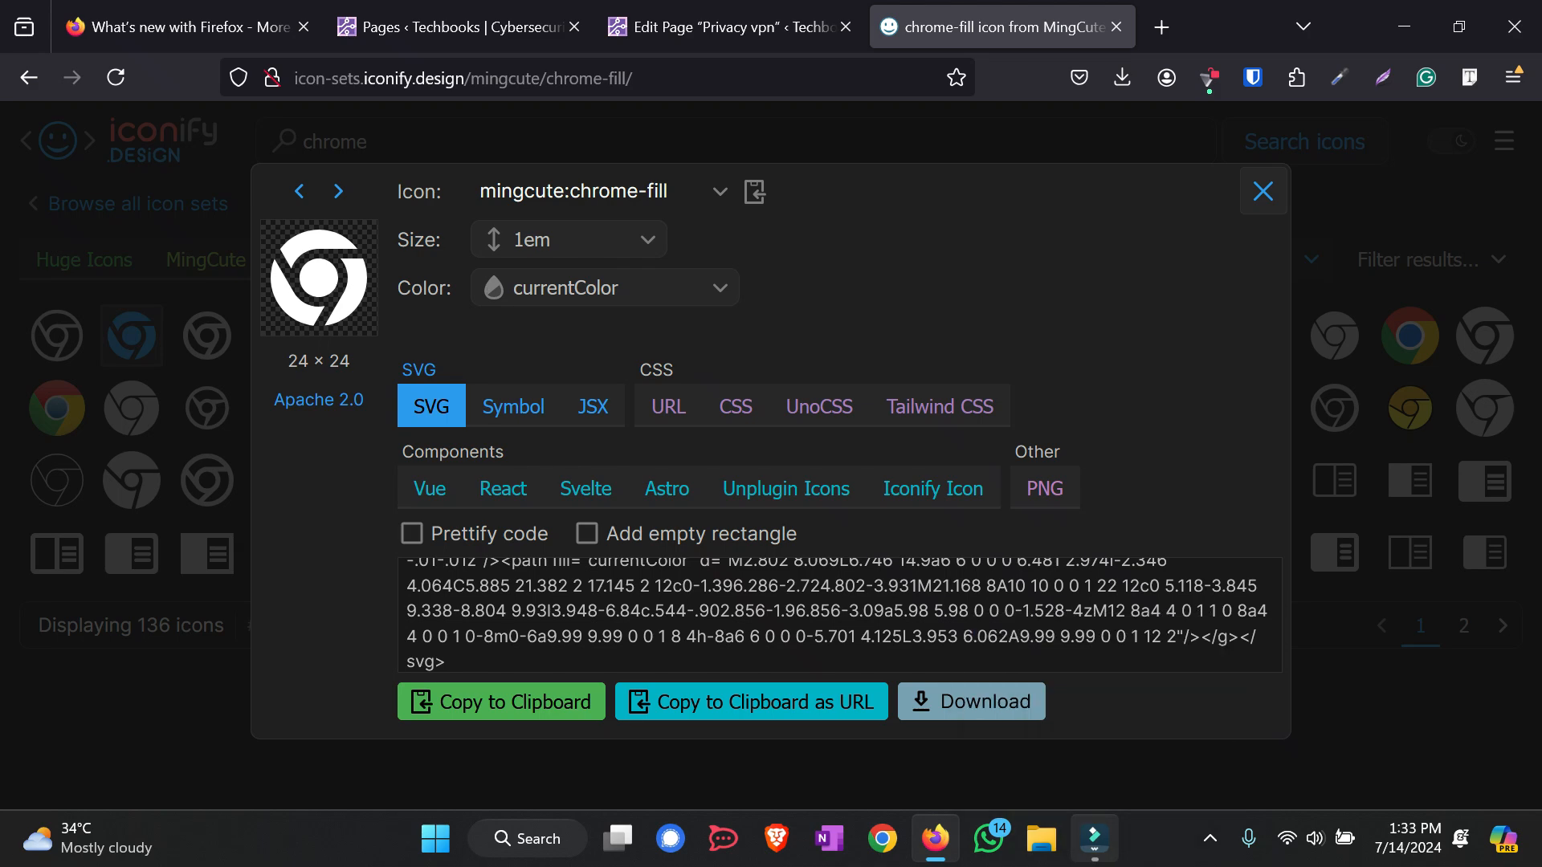
click(1094, 838)
click(1210, 838)
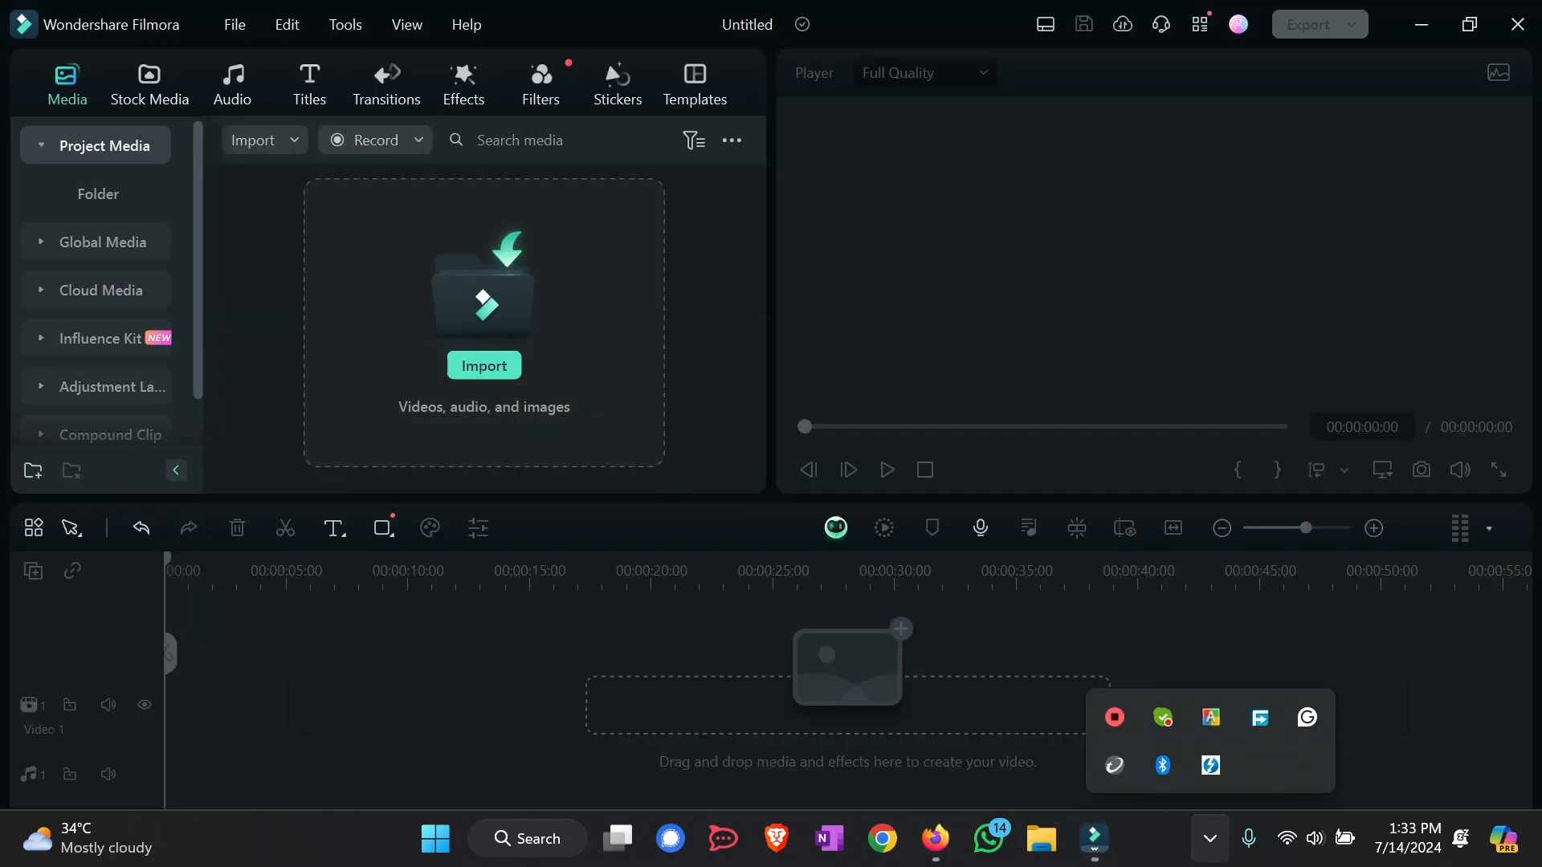